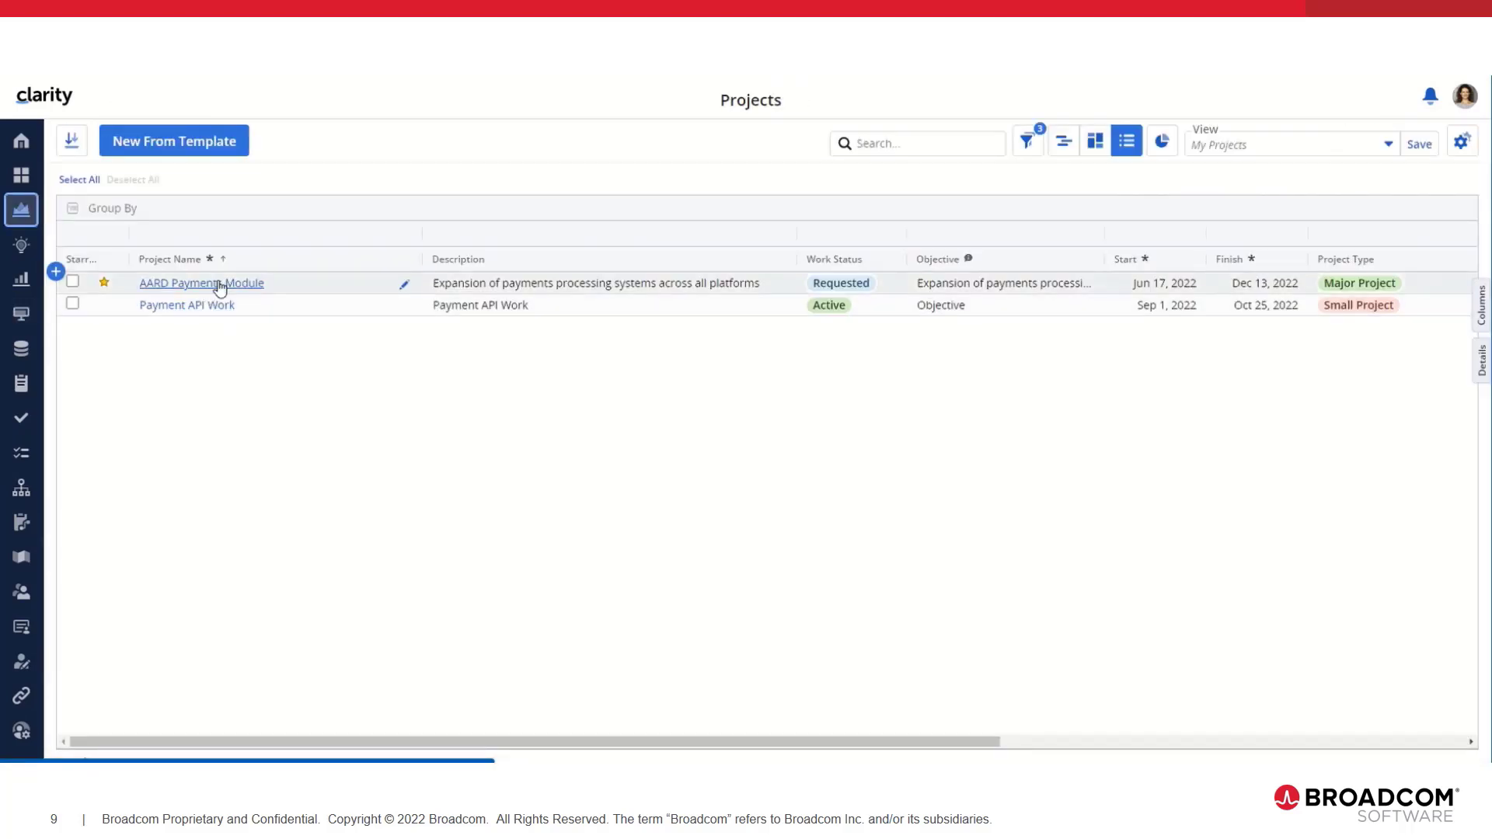
Step: Open the AARD Payments Module project and view its 17 tasks in the Gantt schedule
{"action": "left_click", "coordinate": [221, 284]}
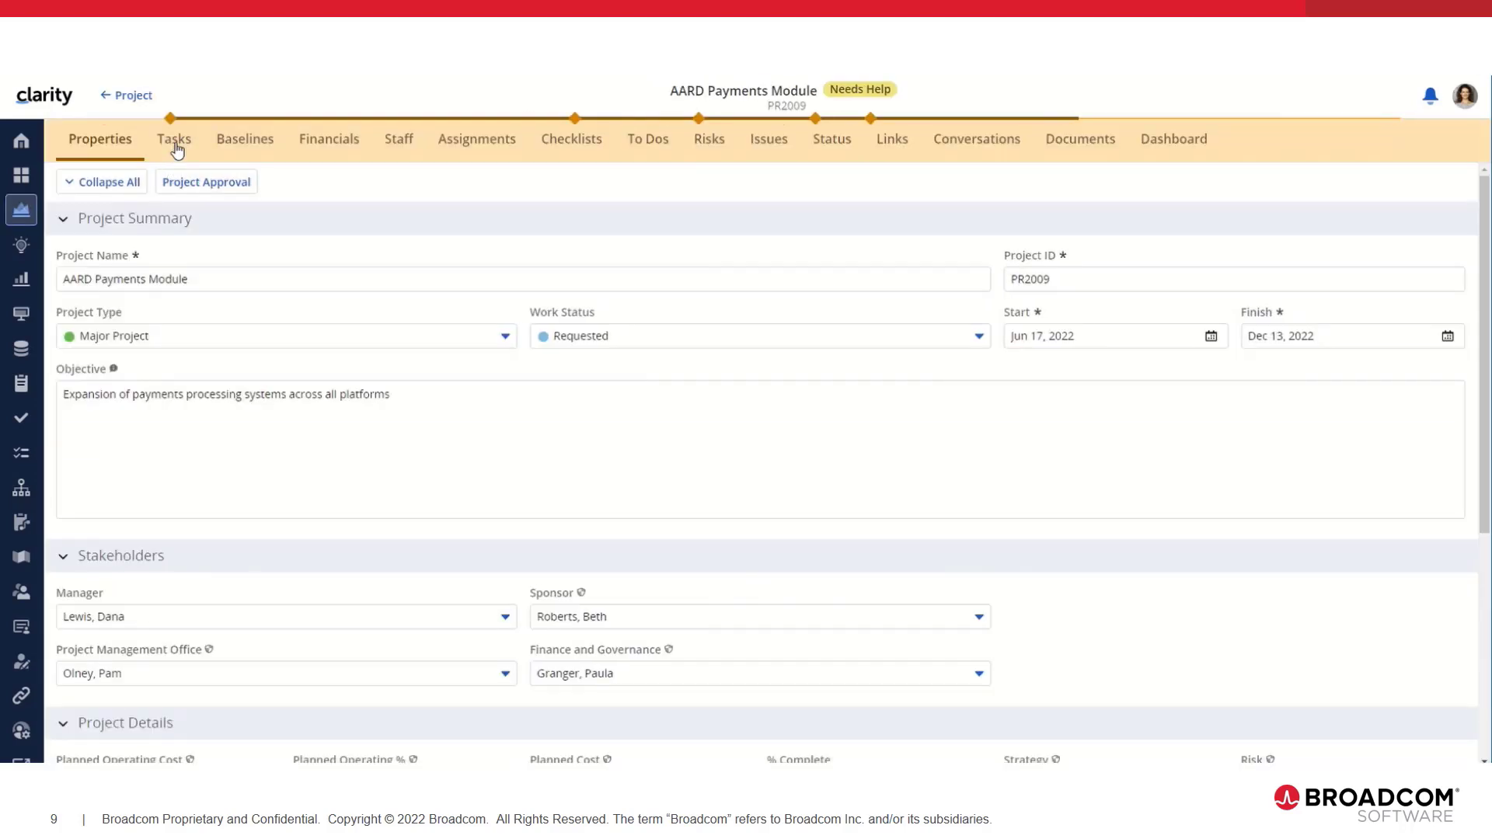
{"action": "left_click", "coordinate": [176, 143]}
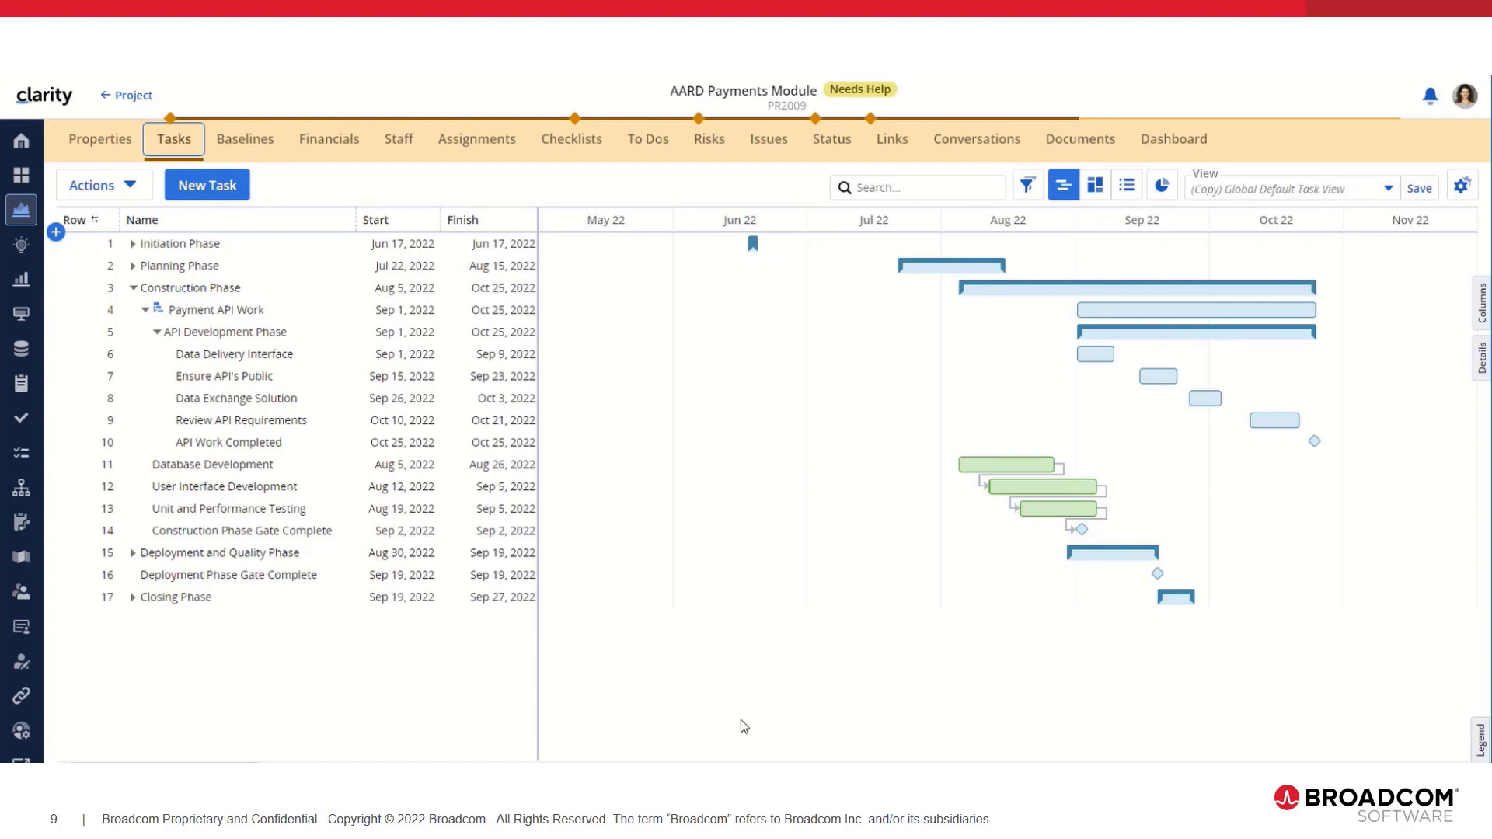
Step: From Investments > Programs, open Global Compliance Program Office and show its task Gantt chart
{"action": "left_click", "coordinate": [19, 282]}
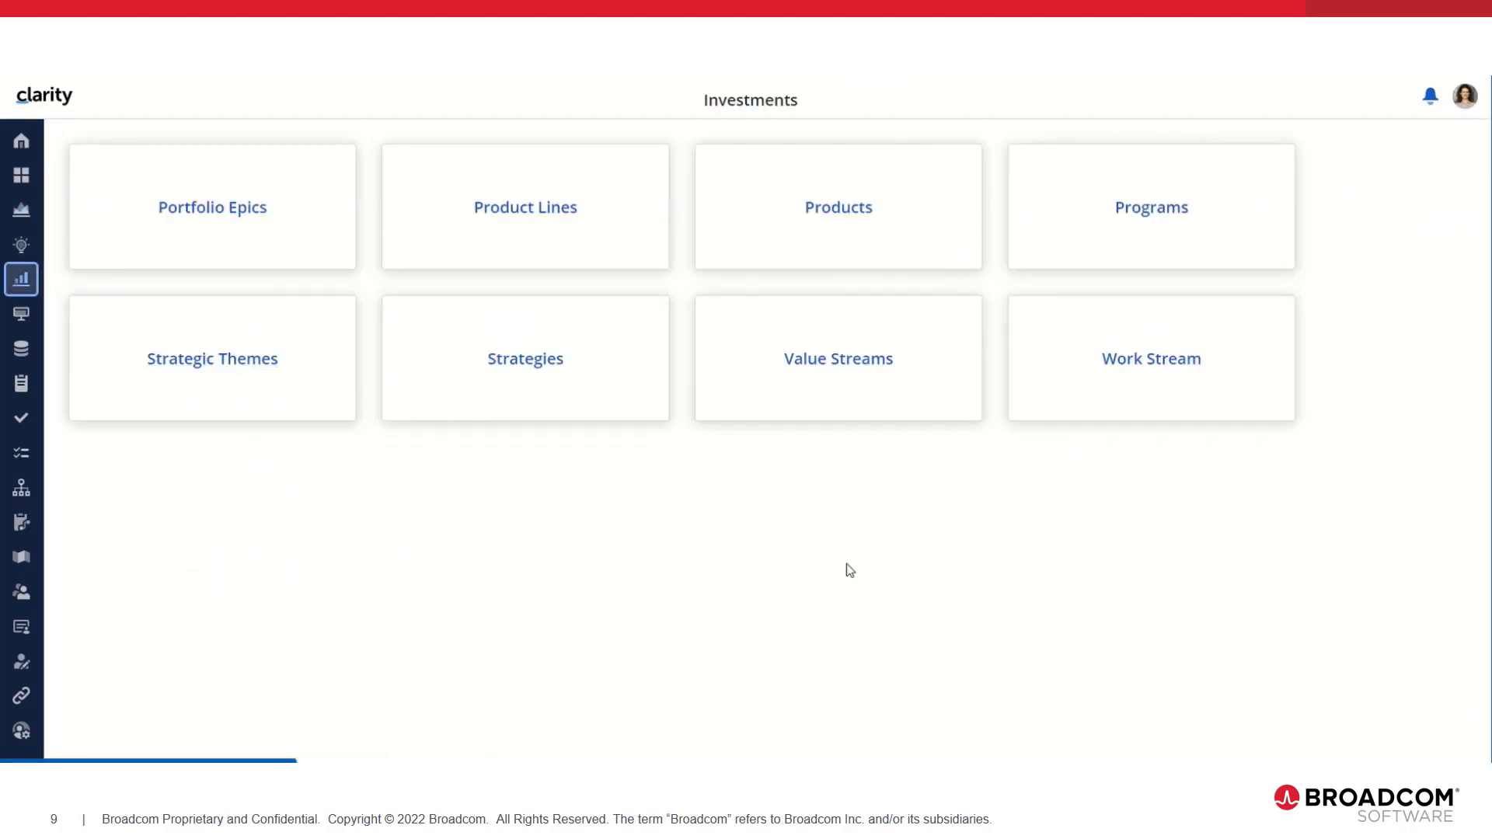
{"action": "left_click", "coordinate": [1172, 209]}
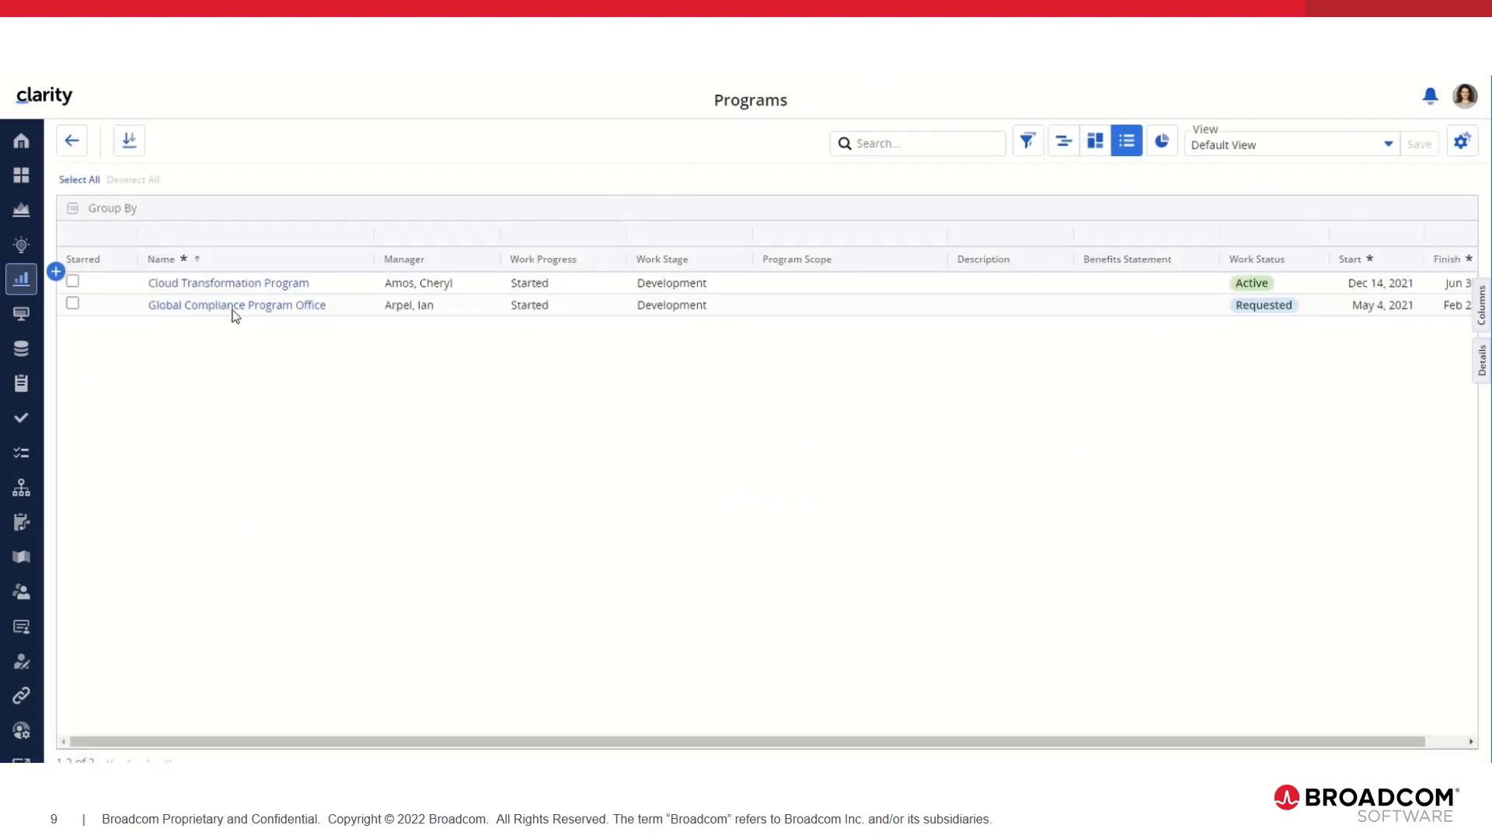
{"action": "left_click", "coordinate": [200, 305]}
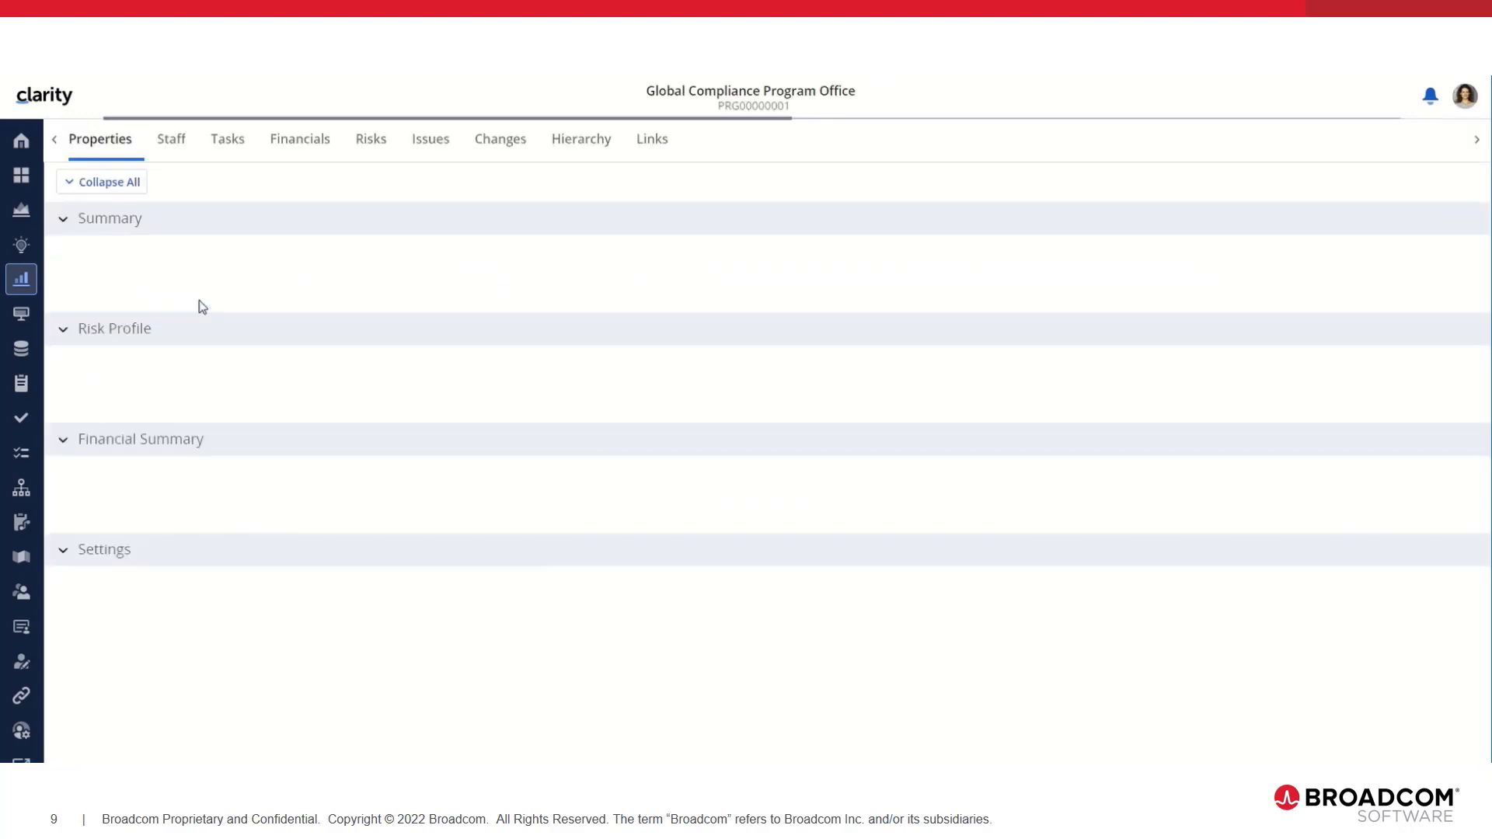
{"action": "left_click", "coordinate": [226, 141]}
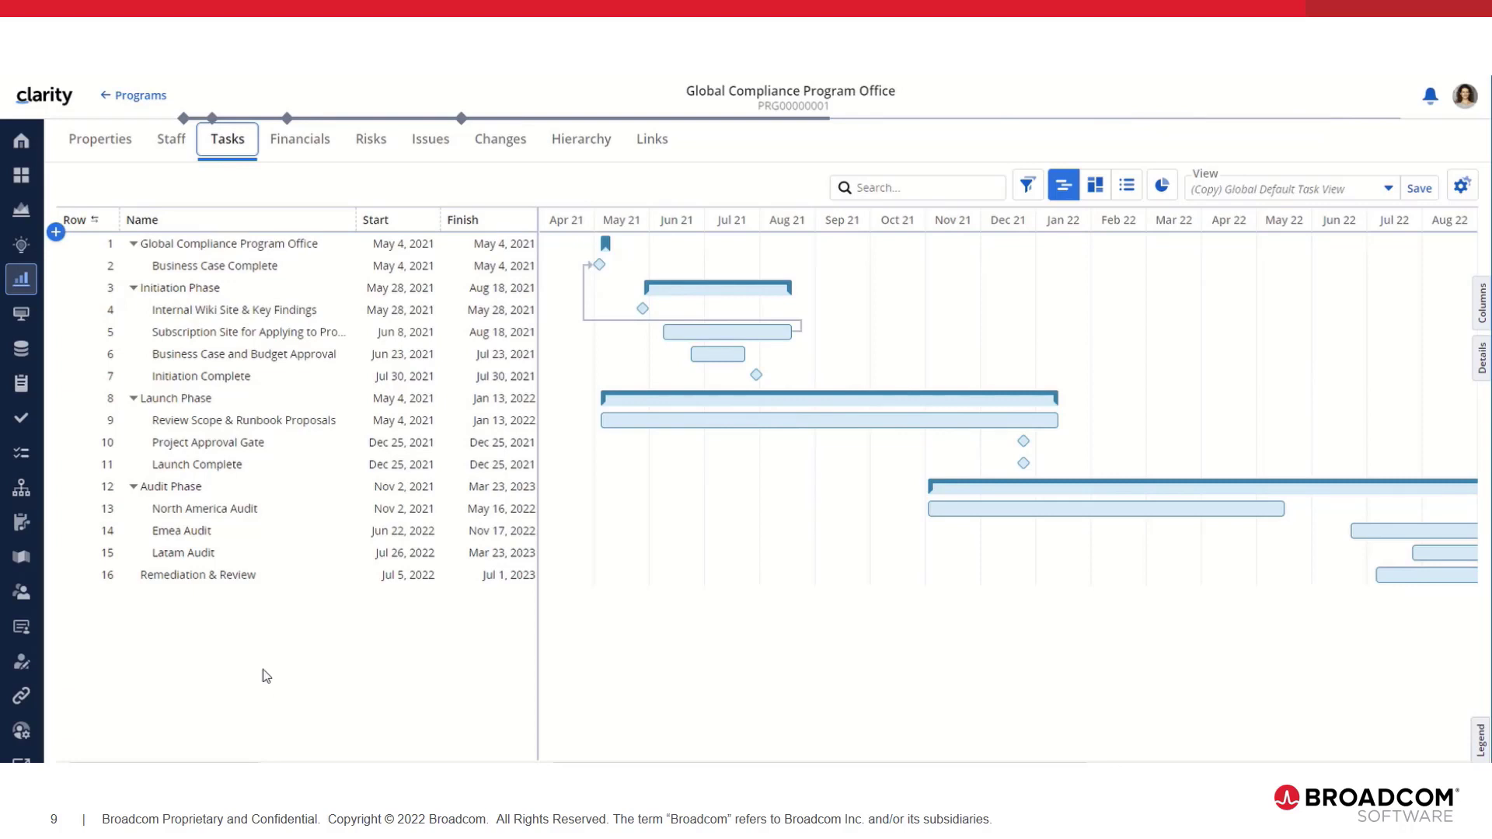
Step: Collapse all program task phases, then expand only Launch Phase
{"action": "right_click", "coordinate": [174, 249]}
{"action": "left_click", "coordinate": [222, 294]}
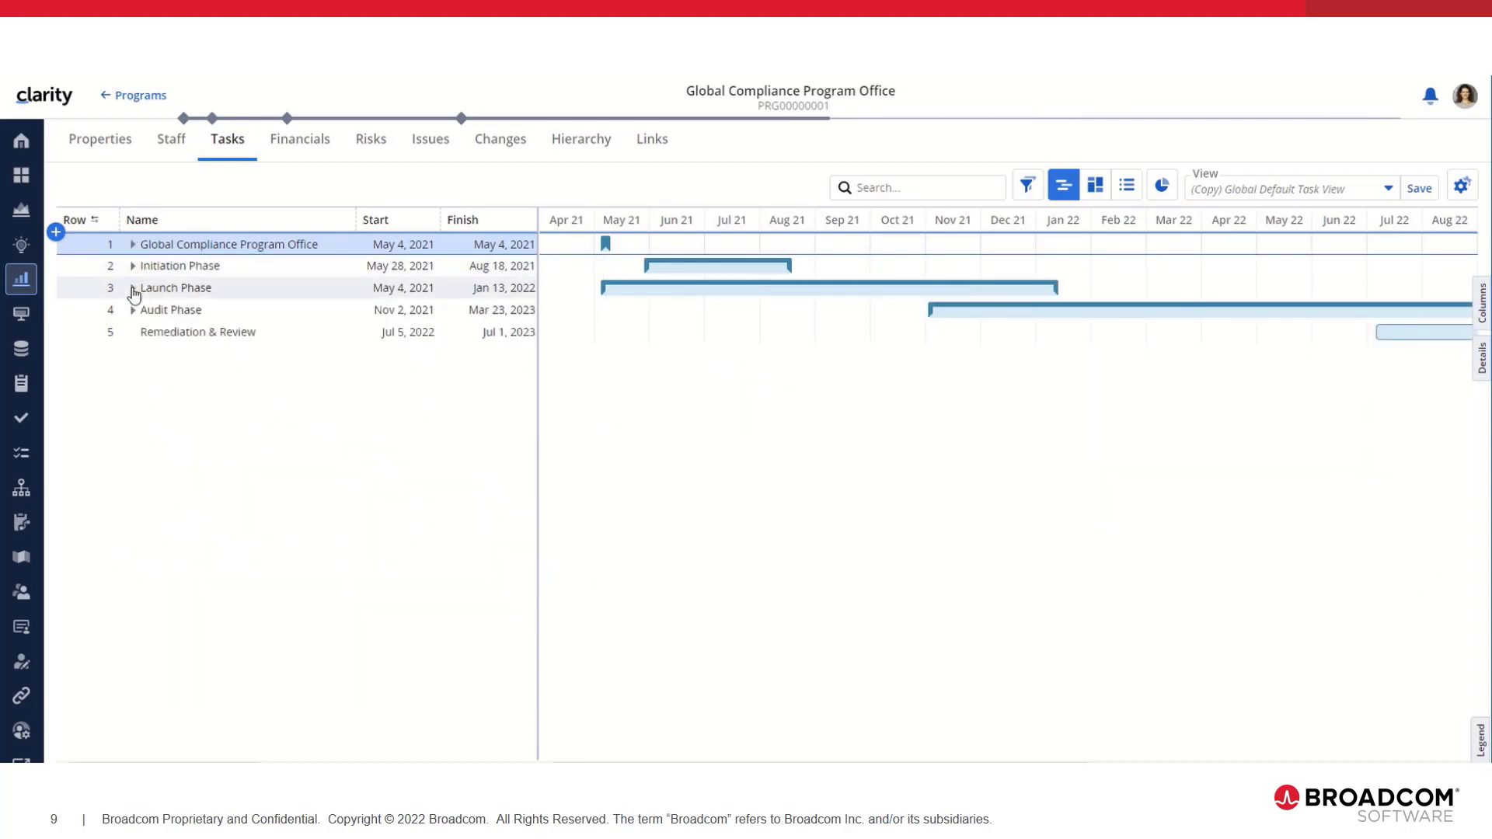
{"action": "left_click", "coordinate": [133, 289]}
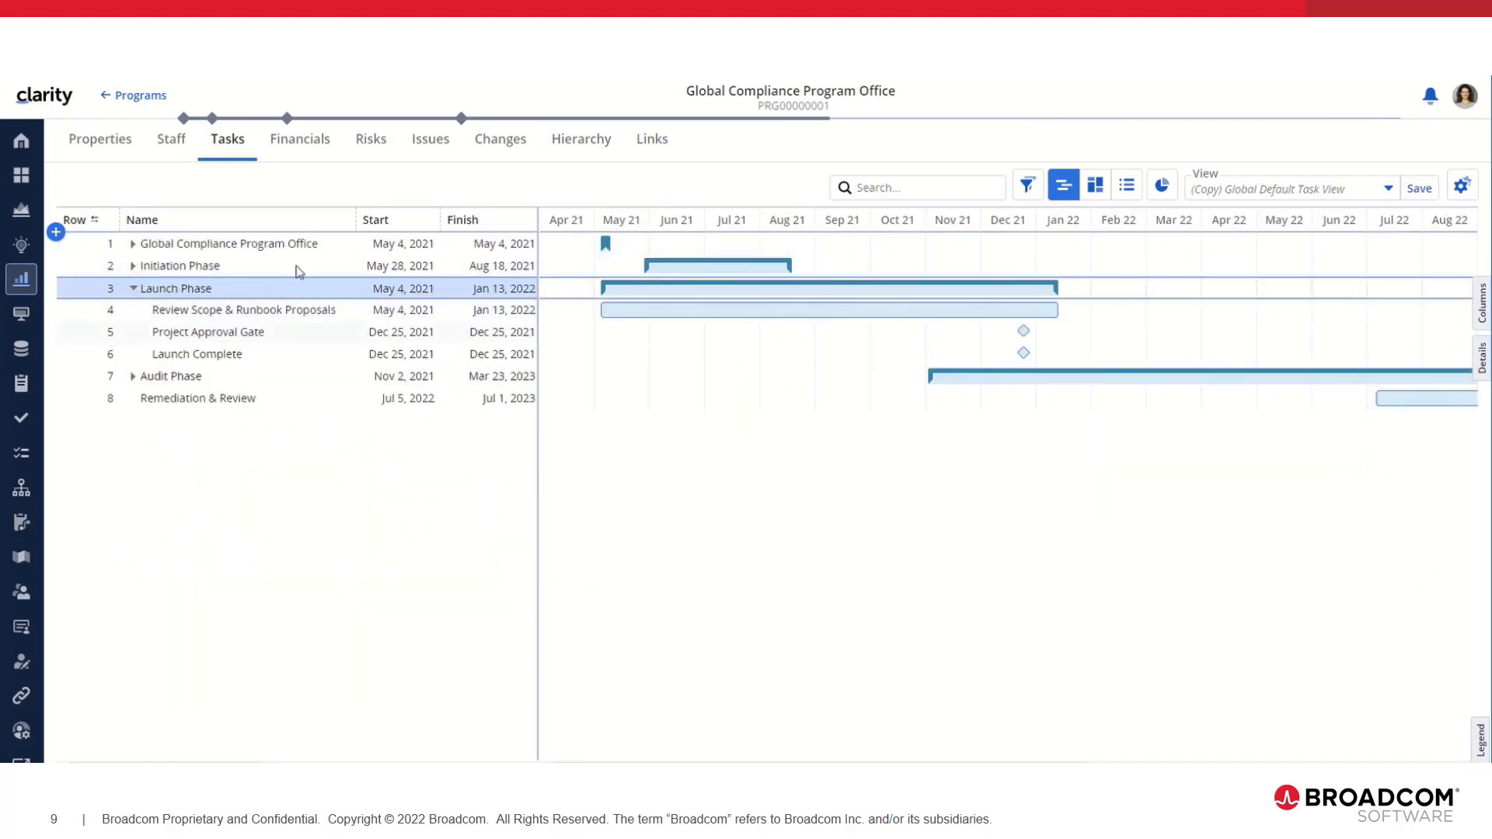
Step: Check the program's Staff tab, return to Tasks, then go to the Hierarchies list
{"action": "left_click", "coordinate": [184, 147]}
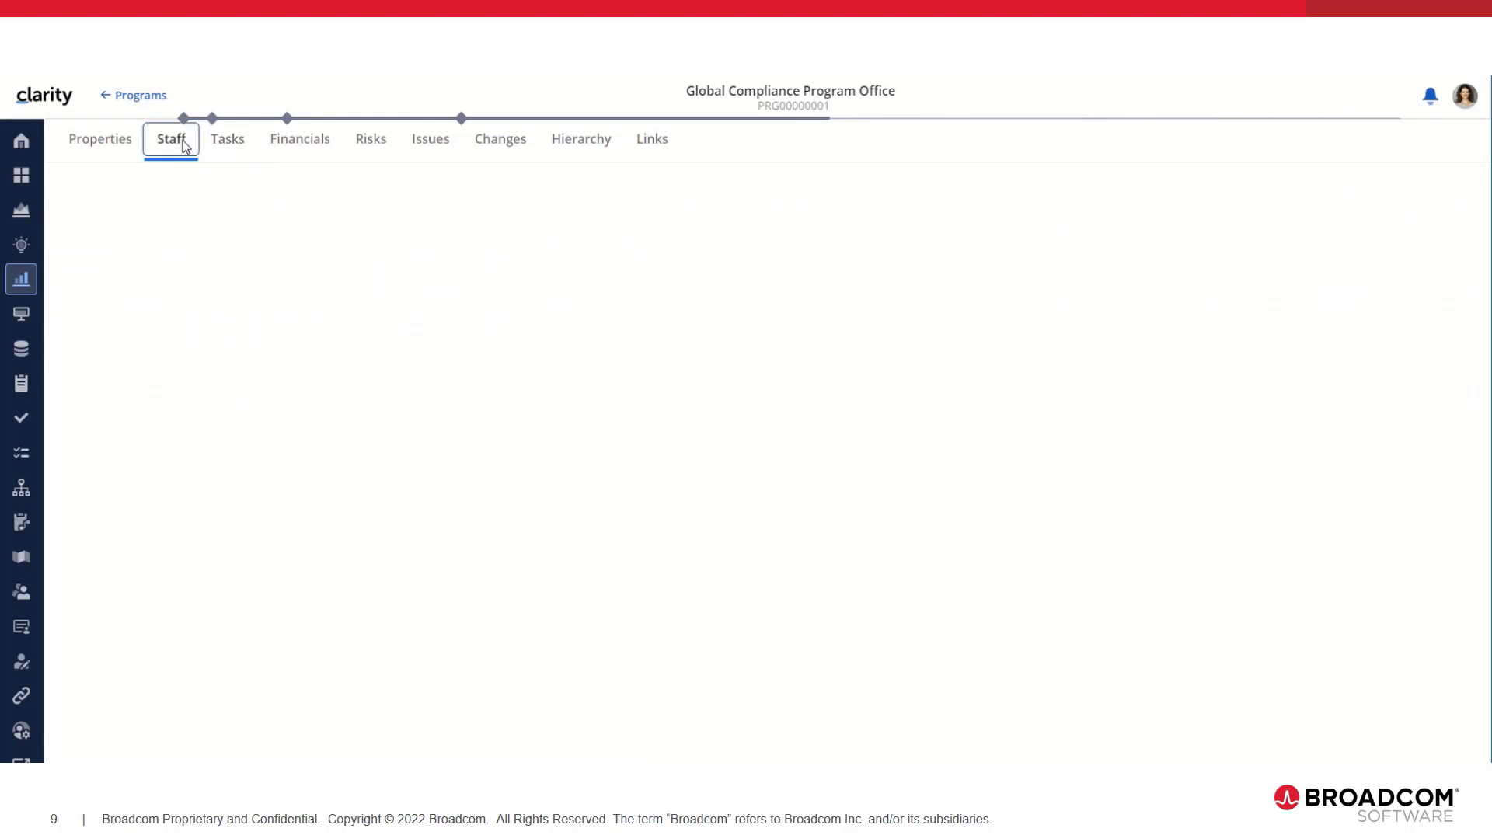
{"action": "left_click", "coordinate": [226, 148]}
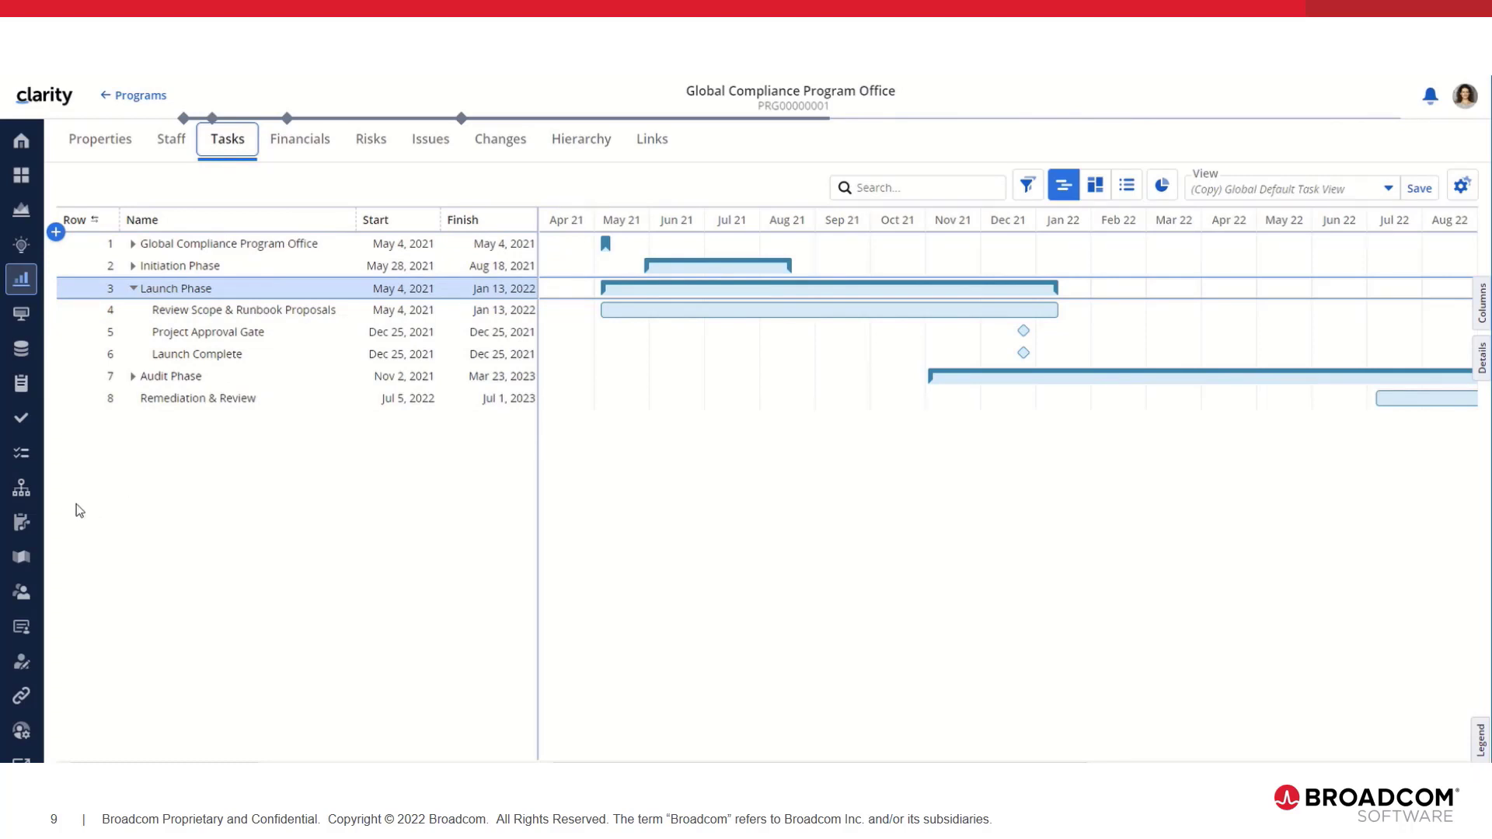
{"action": "left_click", "coordinate": [21, 488]}
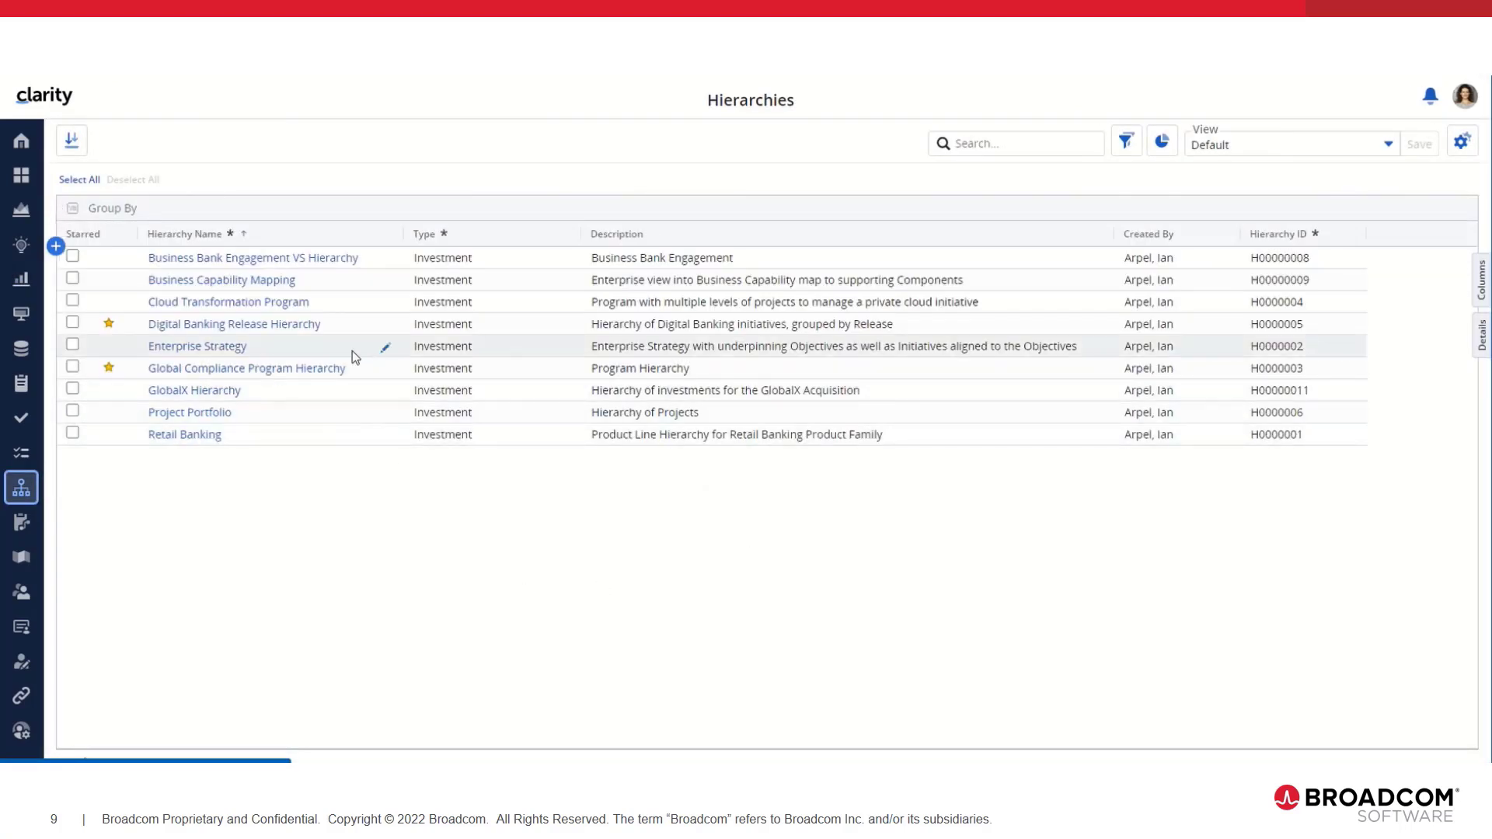
Step: Via Global Compliance Program Hierarchy, open eBusiness Mobile Network's Tasks showing 20 rows across five phases
{"action": "left_click", "coordinate": [290, 376]}
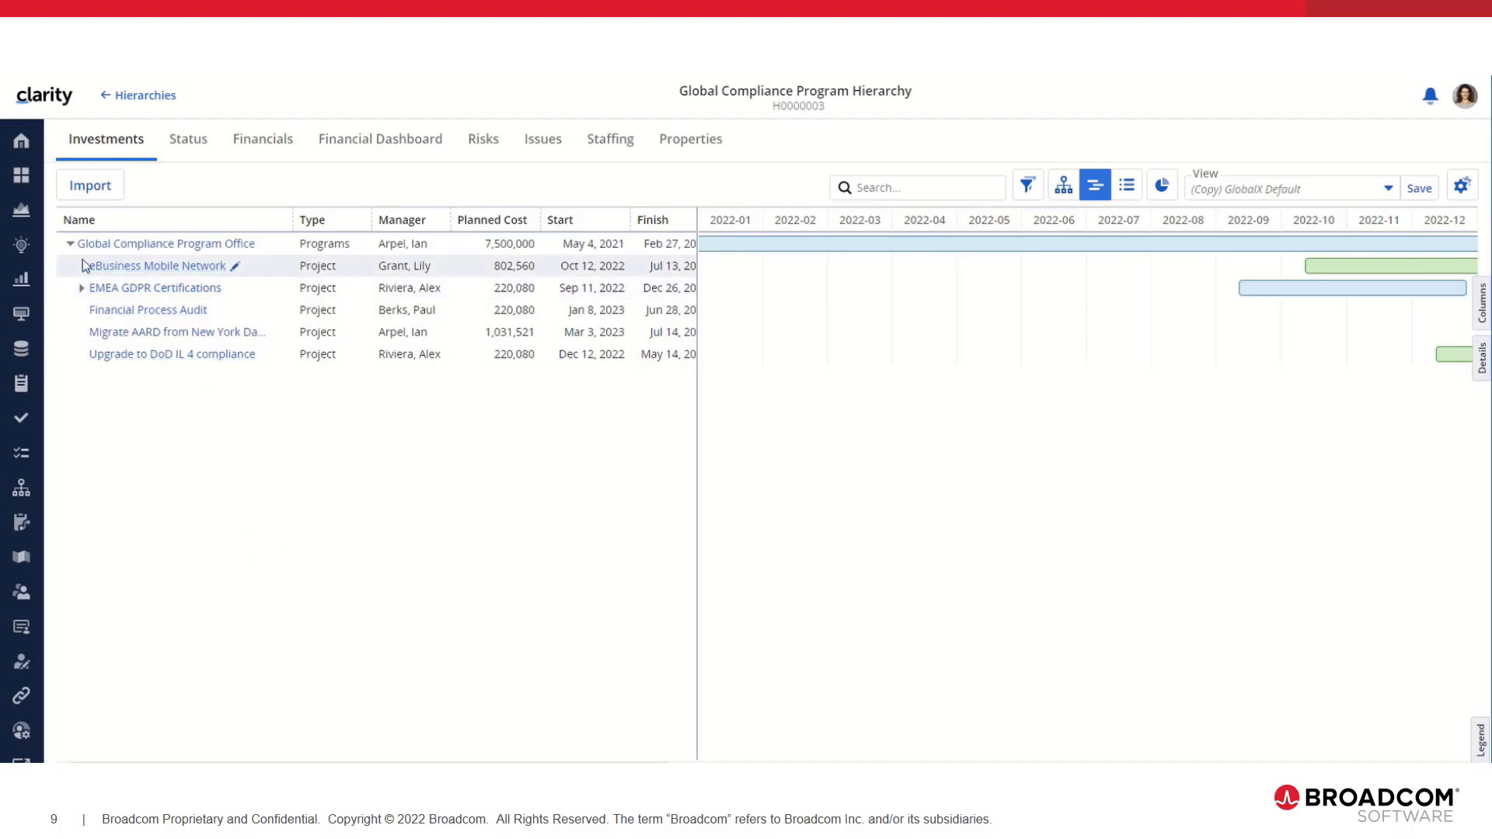
{"action": "left_click", "coordinate": [191, 265]}
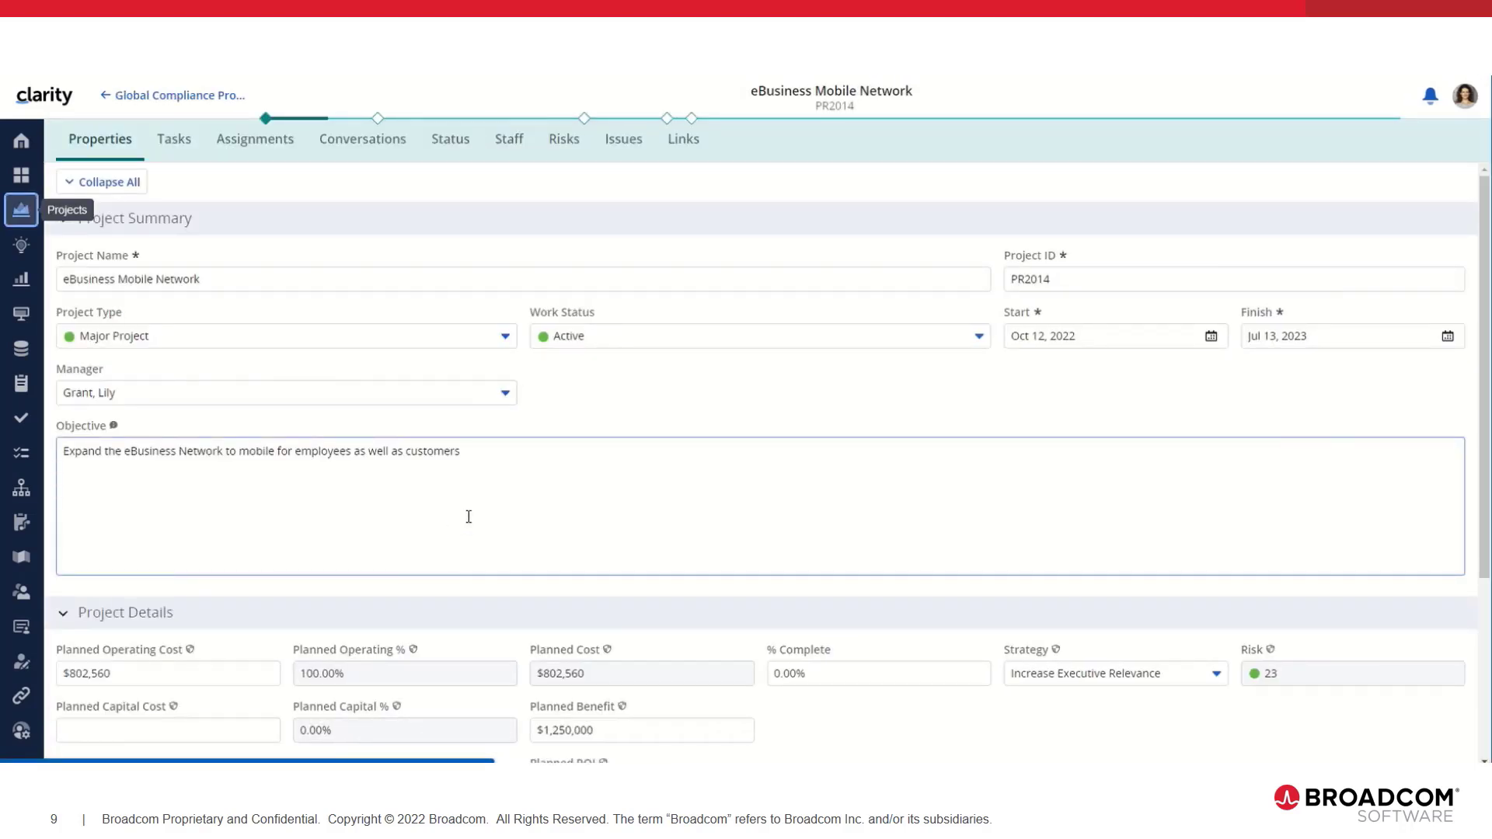
{"action": "left_click", "coordinate": [178, 155]}
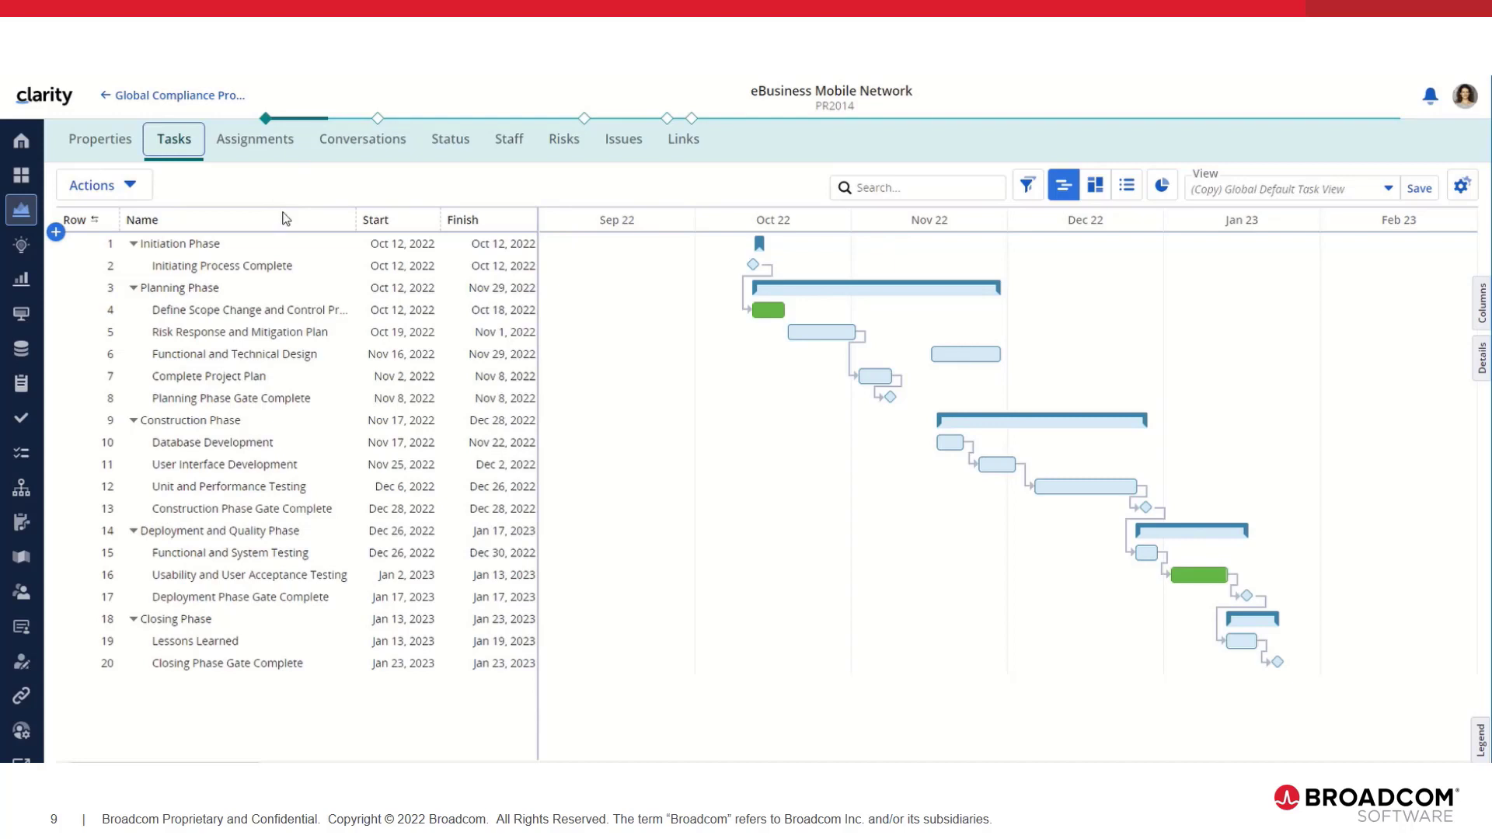
Step: Collapse all eBusiness Mobile Network phases to summary rows and return to Global Compliance Program Hierarchy
{"action": "right_click", "coordinate": [187, 246]}
{"action": "left_click", "coordinate": [249, 292]}
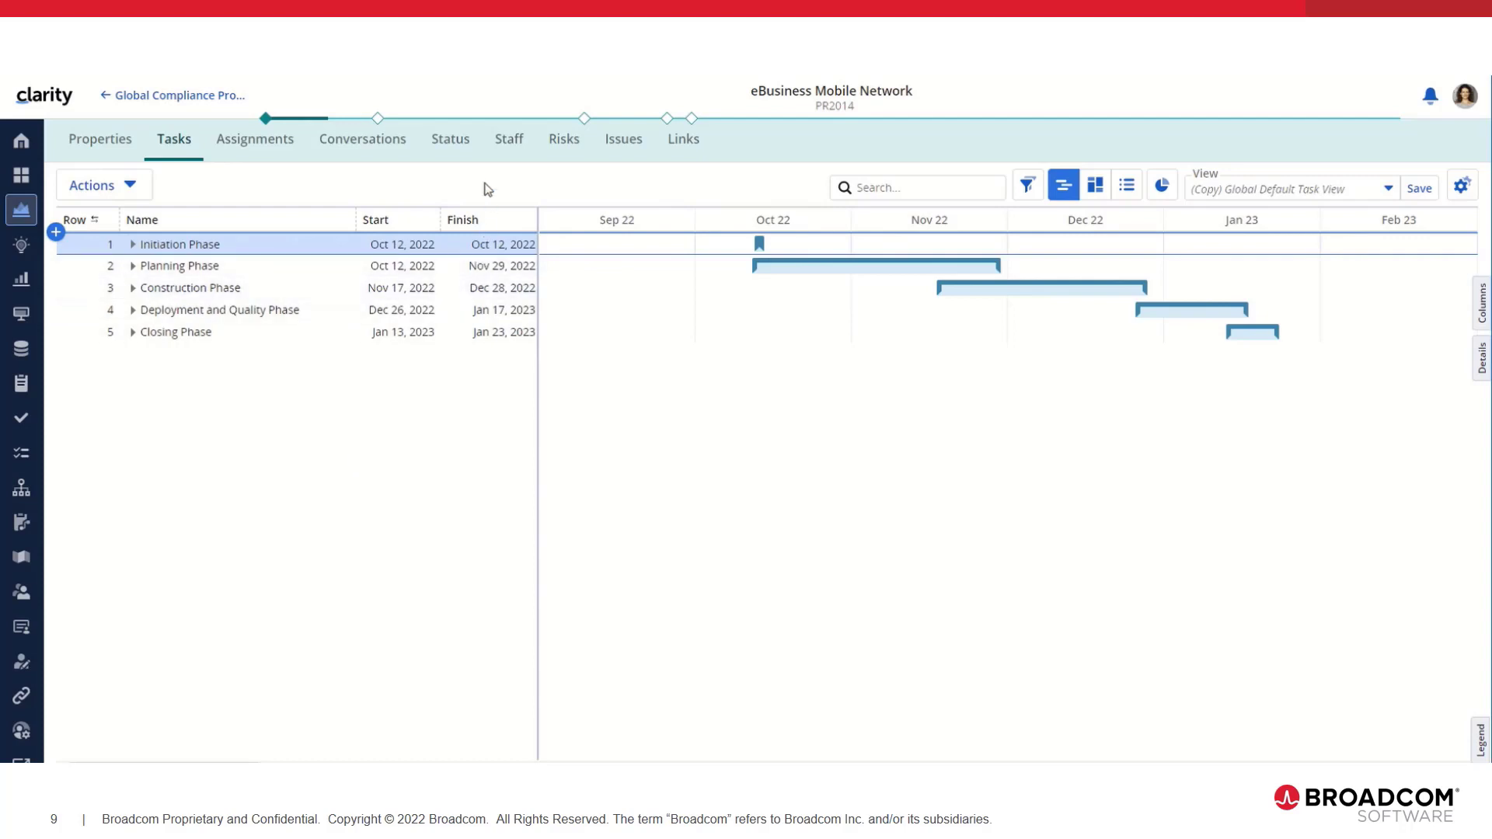
{"action": "left_click", "coordinate": [206, 99]}
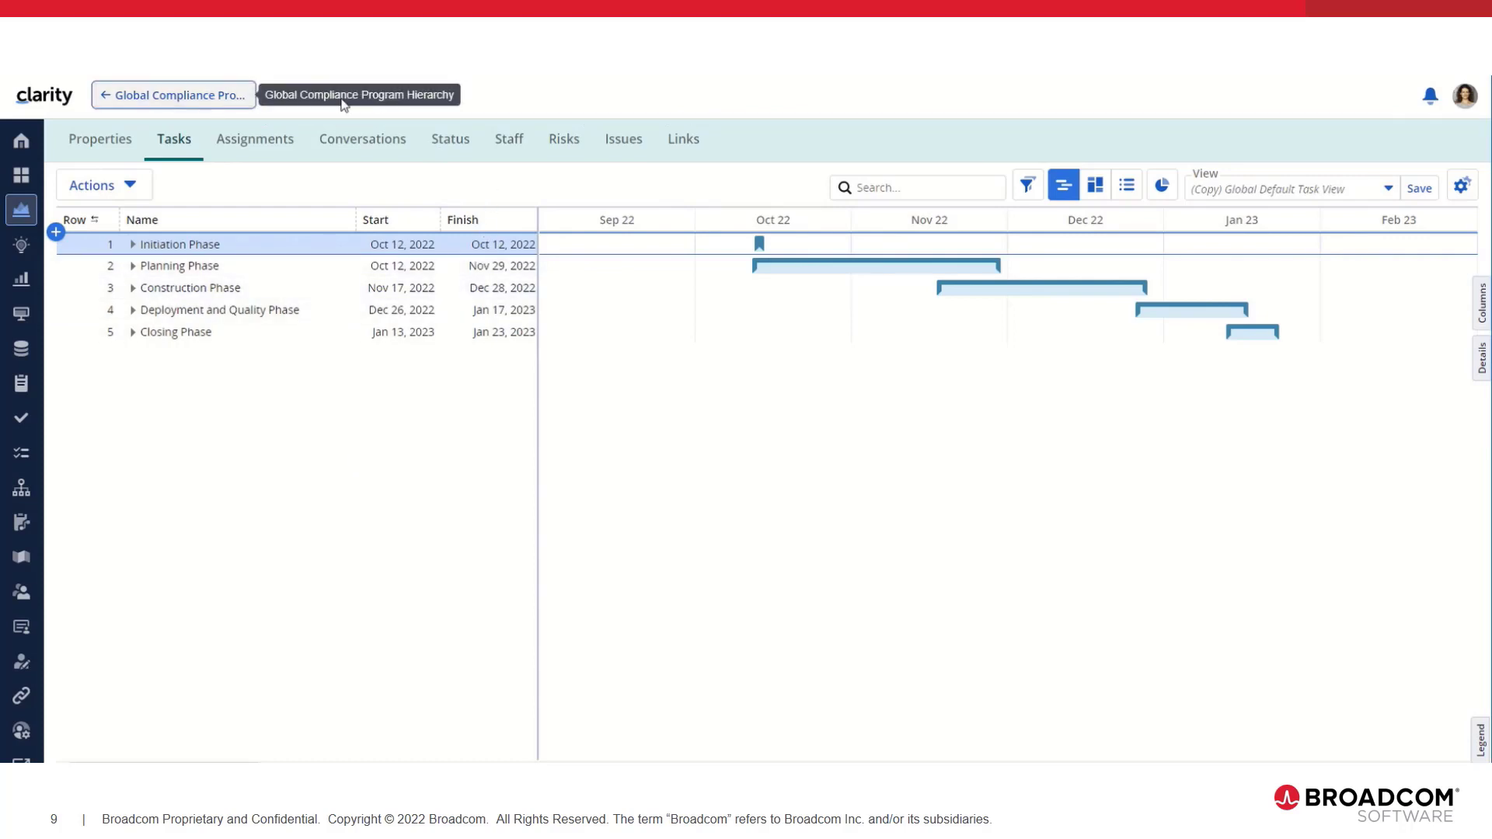
Step: Log out and sign back in as a different user, entering the account password
{"action": "left_click", "coordinate": [1469, 100]}
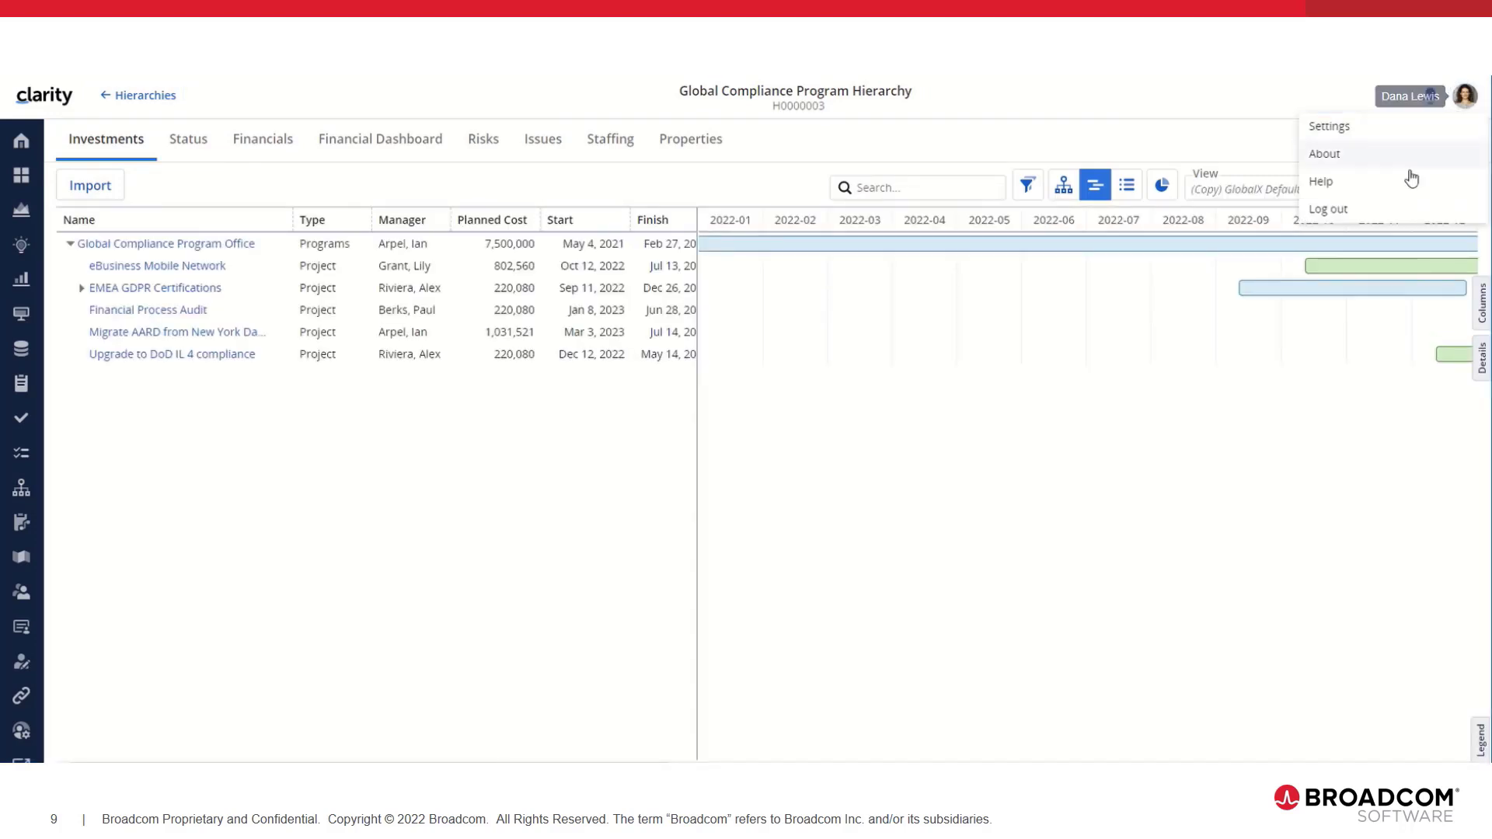
{"action": "left_click", "coordinate": [1377, 207]}
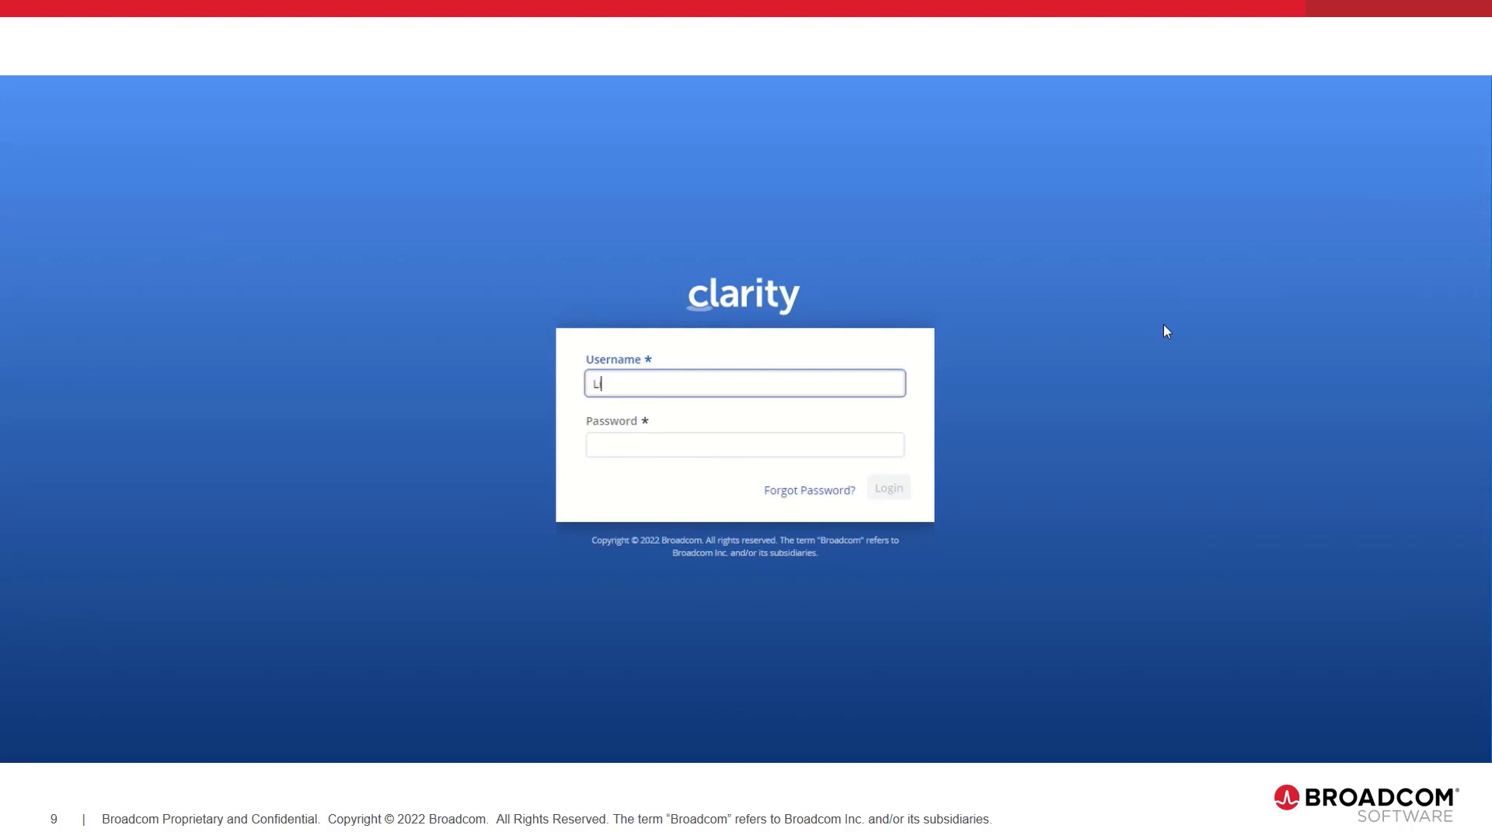
{"action": "key", "text": "Tab"}
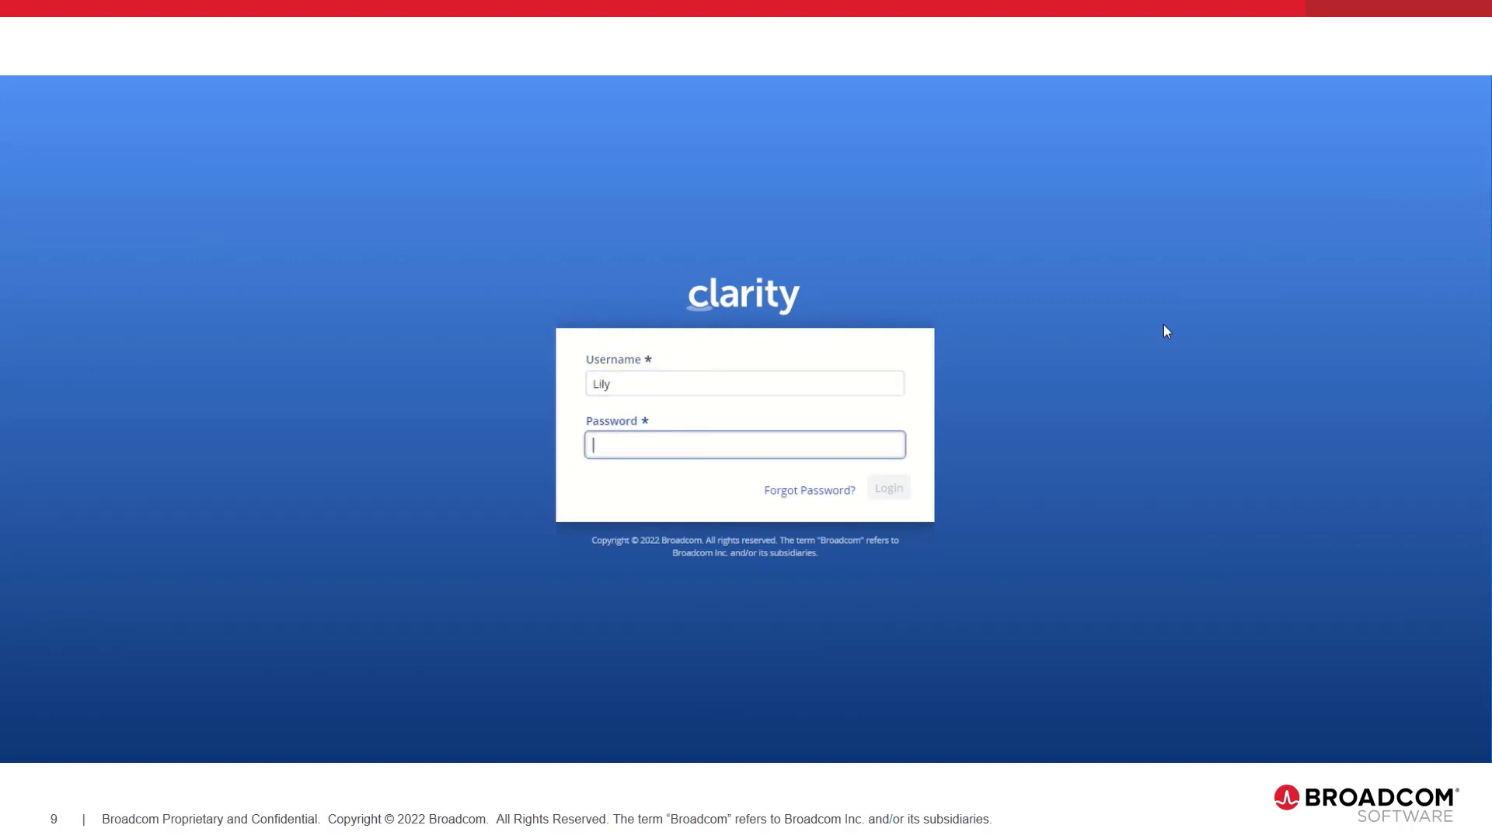
{"action": "type", "text": "••"}
{"action": "key", "text": "Return"}
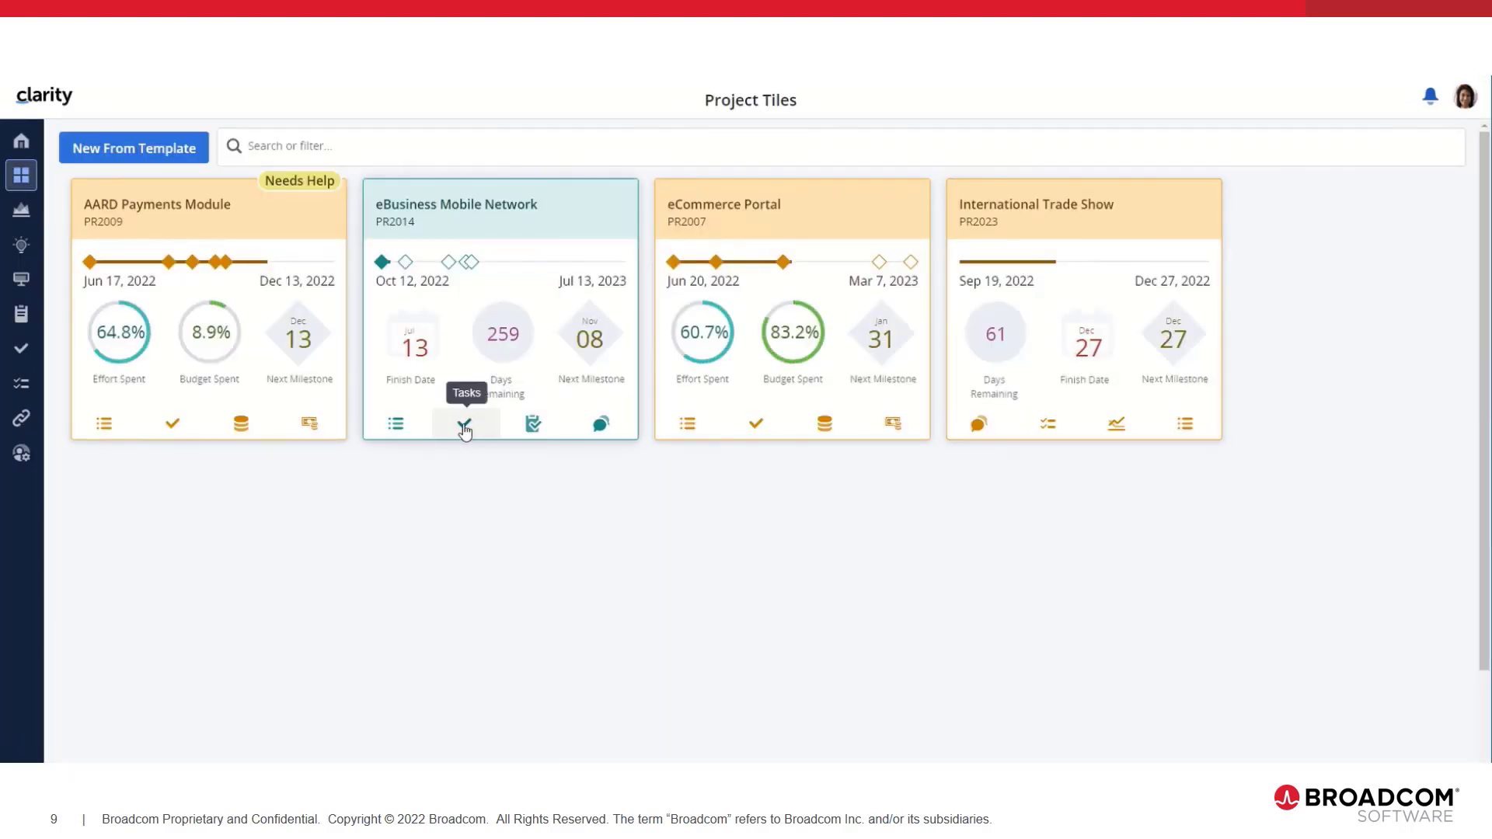
Step: Open eBusiness Mobile Network tasks, collapse Planning and Initiation phases, and check Assignments before returning
{"action": "left_click", "coordinate": [464, 426]}
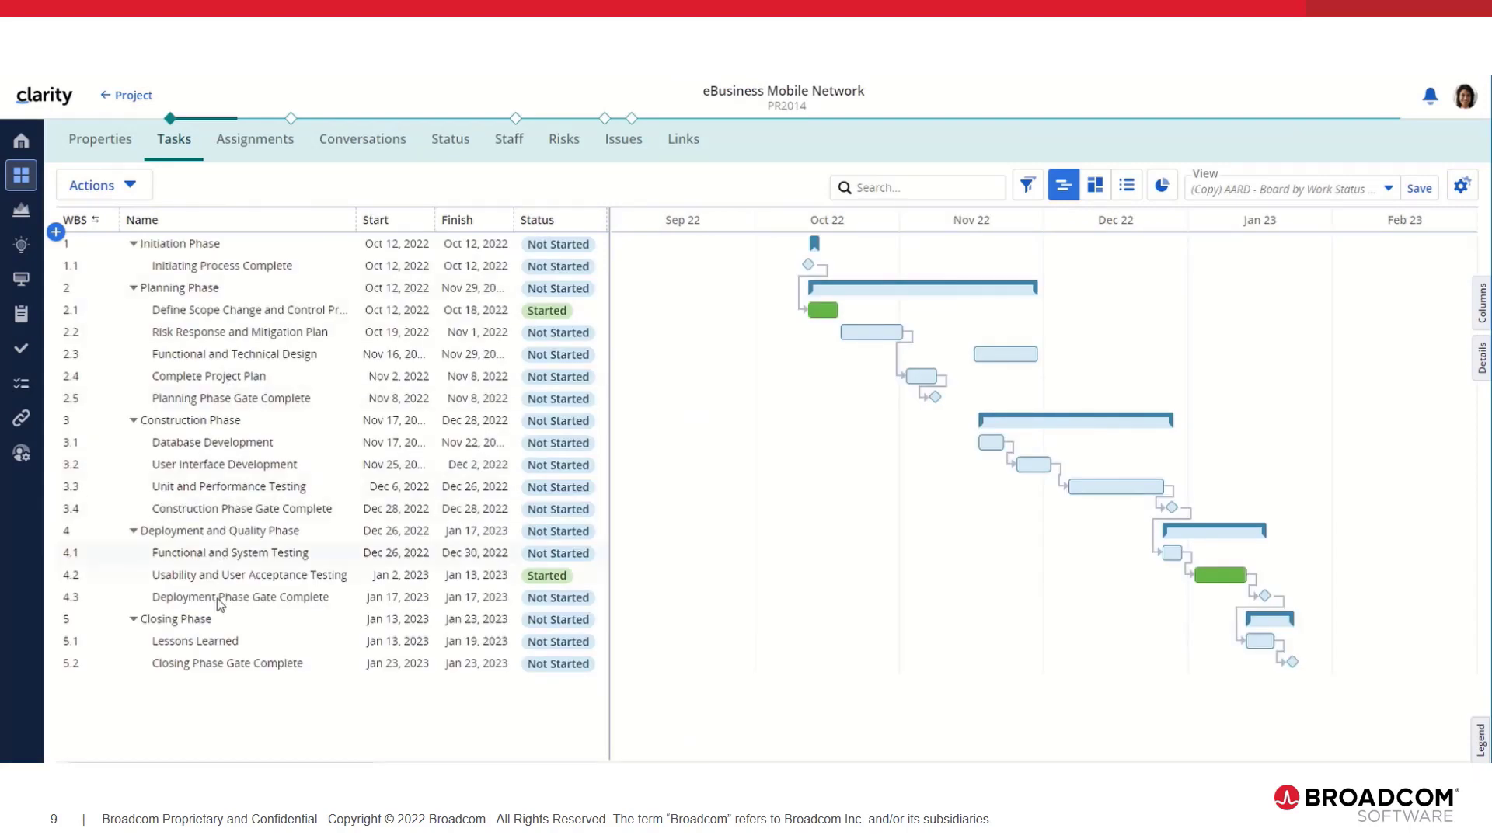
{"action": "left_click", "coordinate": [133, 289]}
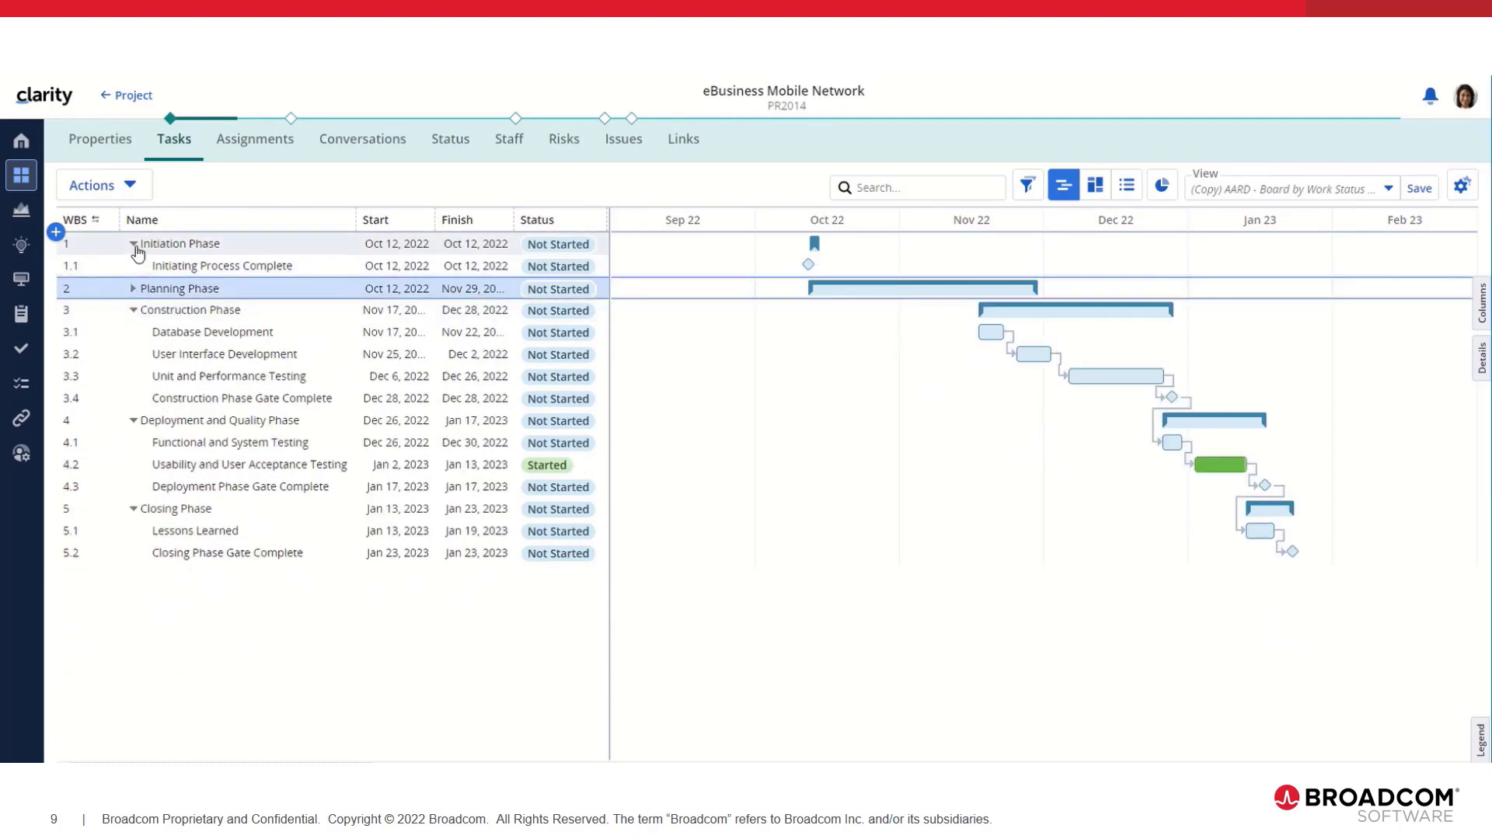
{"action": "left_click", "coordinate": [135, 244]}
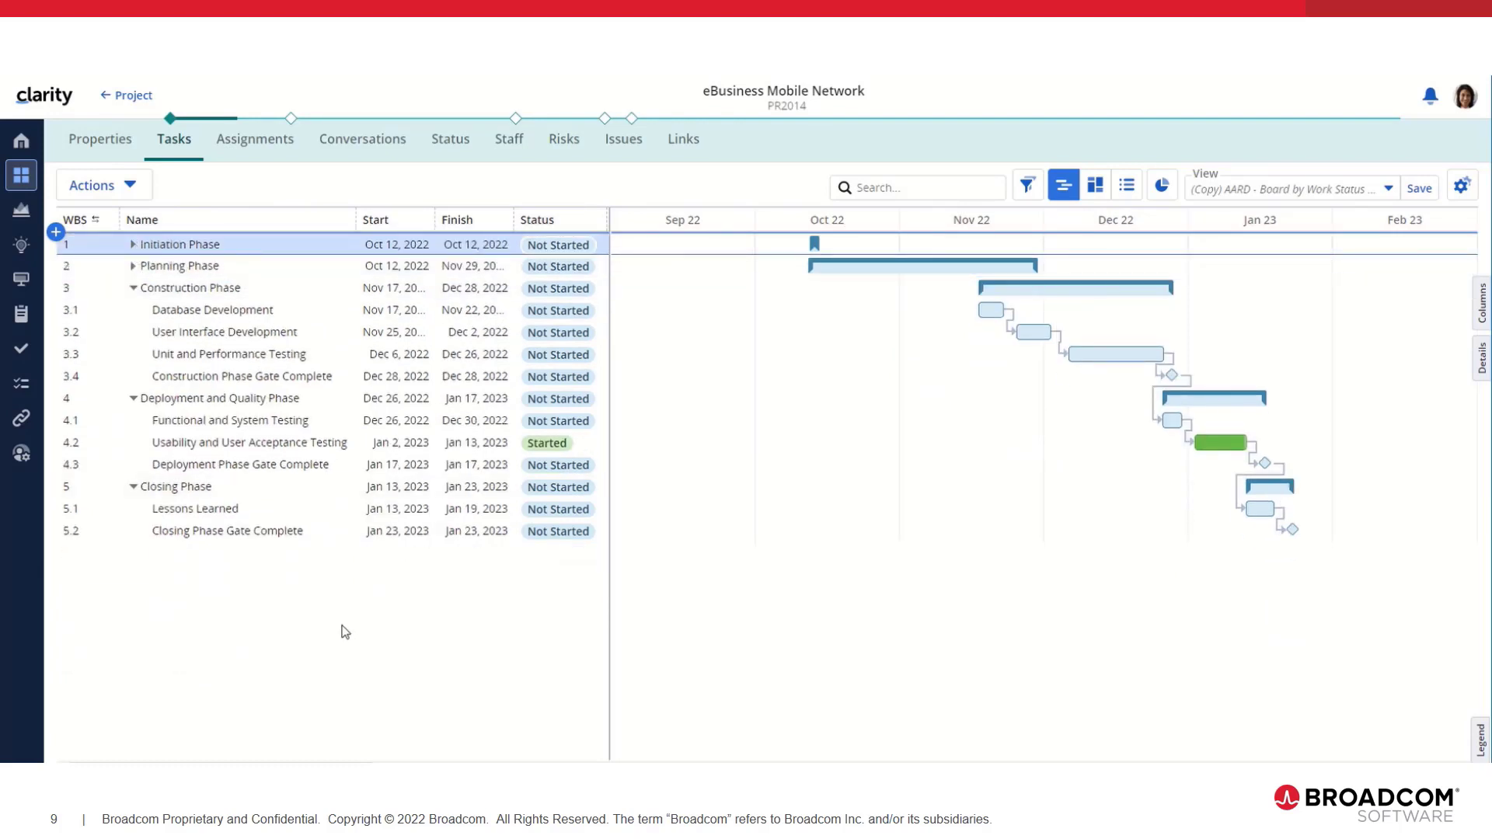
{"action": "left_click", "coordinate": [243, 140]}
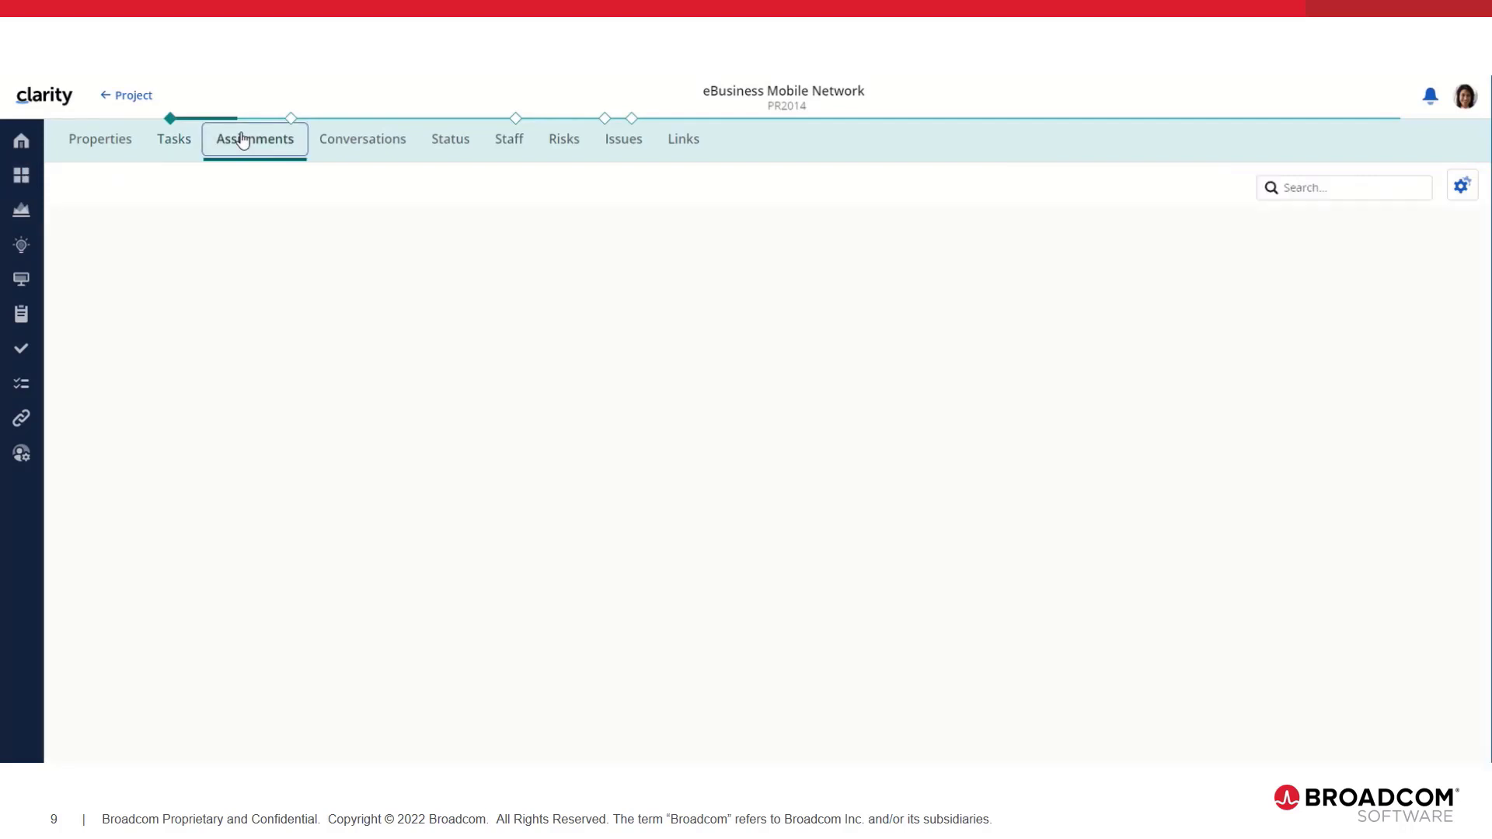
{"action": "left_click", "coordinate": [176, 141]}
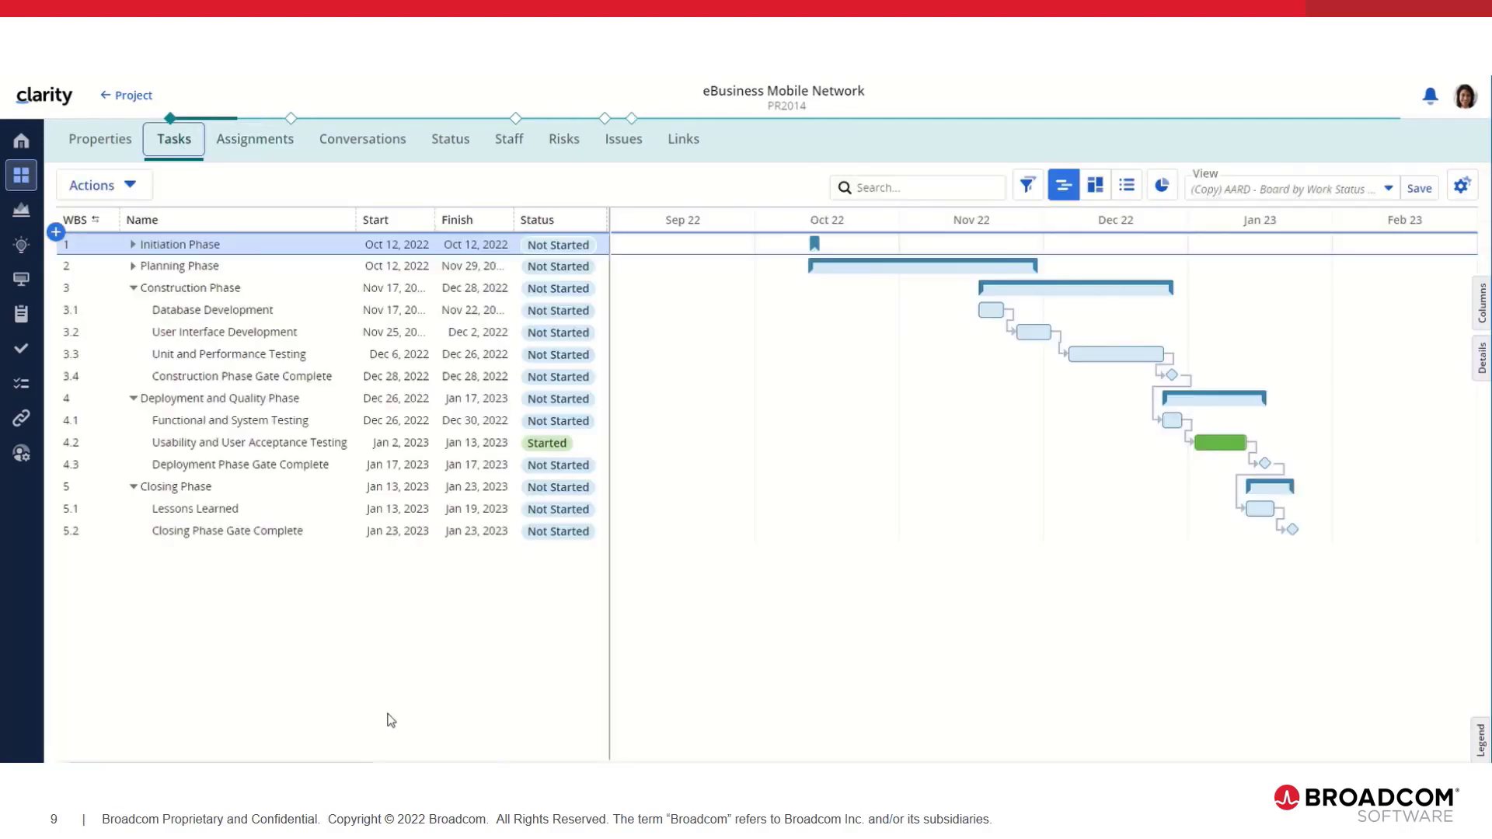
{"action": "left_click", "coordinate": [1466, 95]}
Step: Sign out and log in as the second user with their password
{"action": "left_click", "coordinate": [1352, 208]}
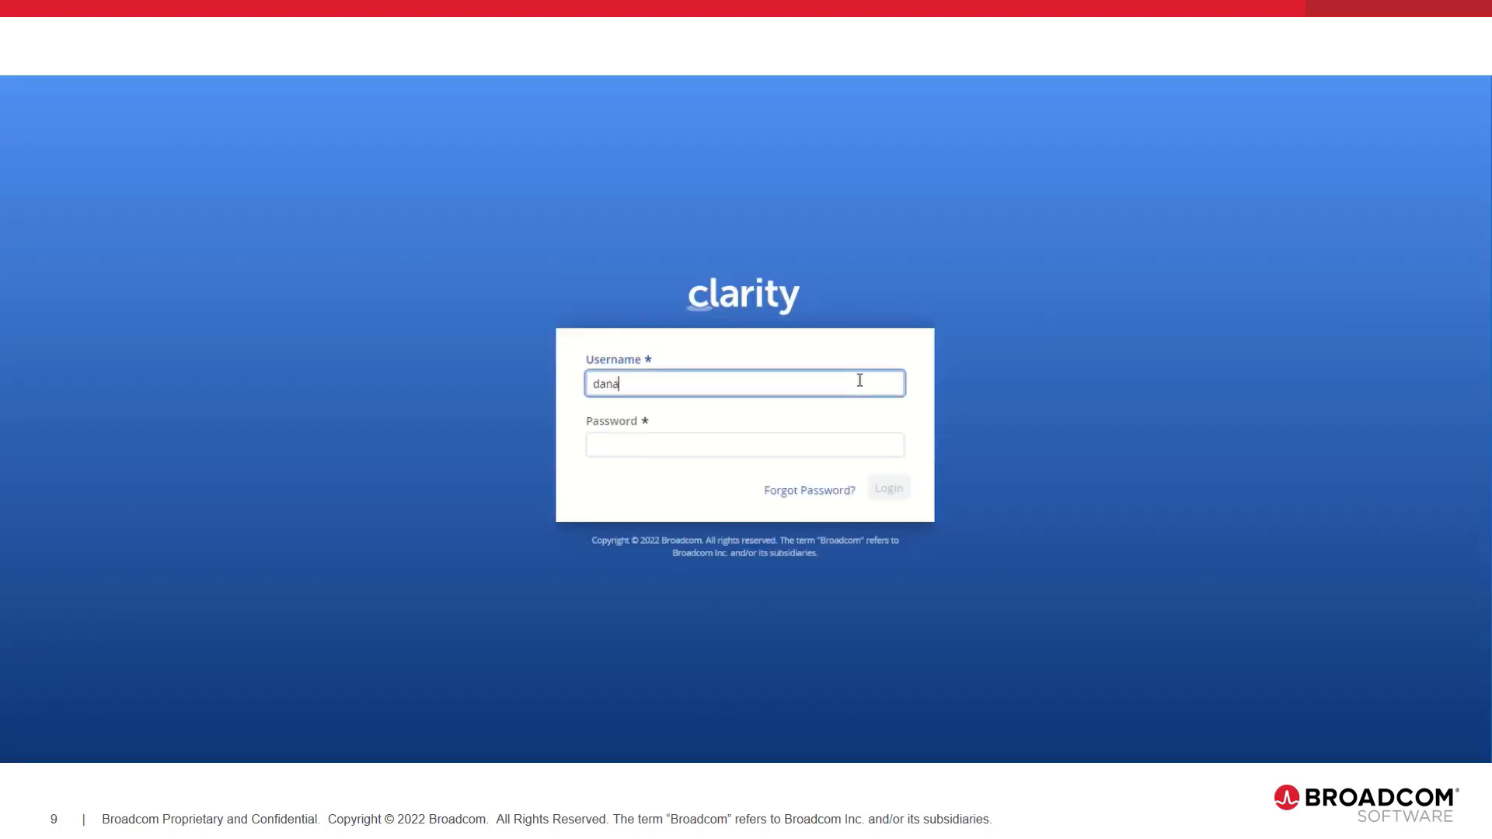
{"action": "key", "text": "Tab"}
{"action": "key", "text": "Return"}
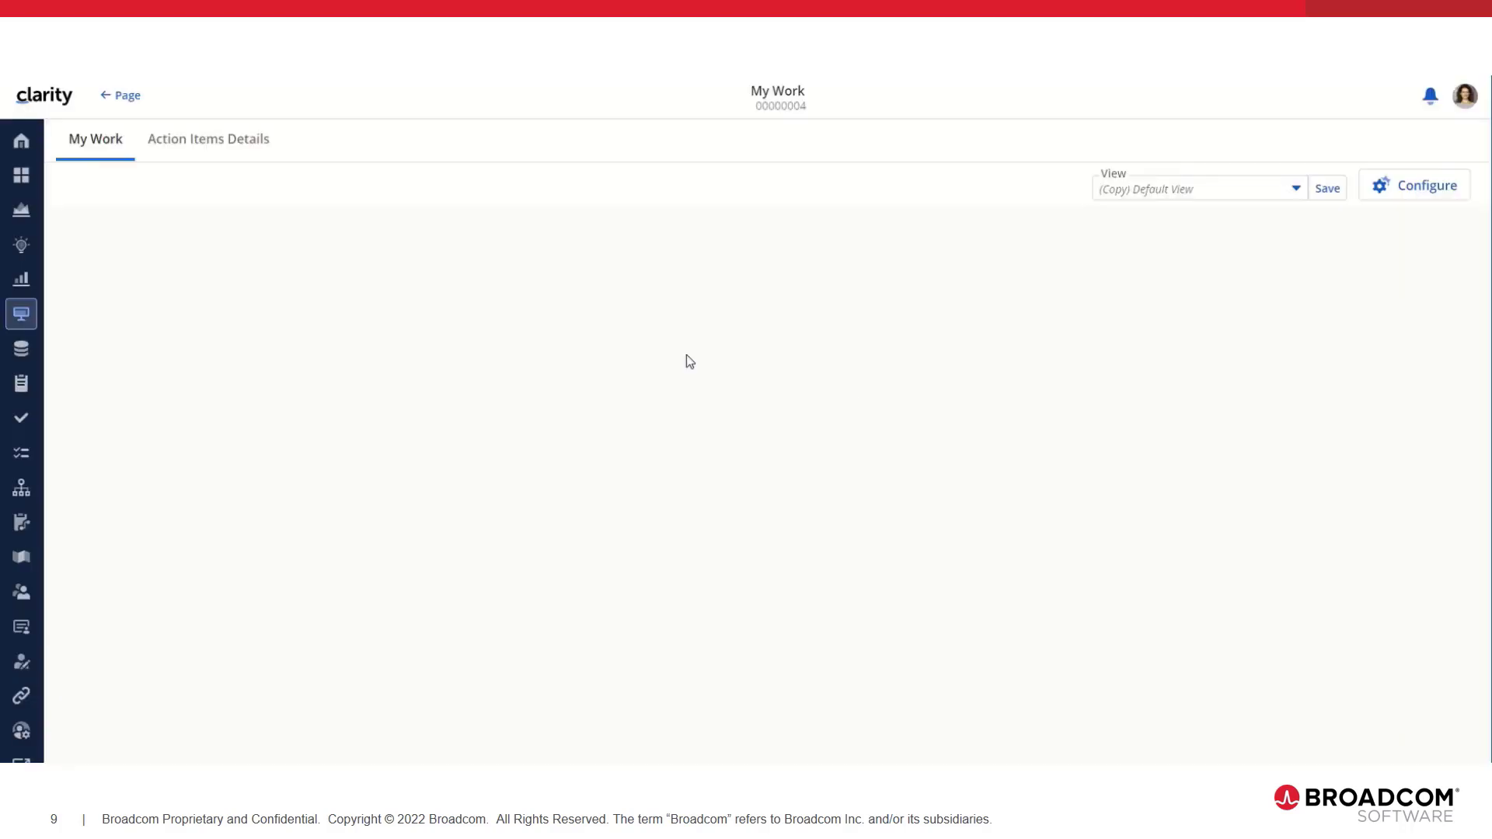
Step: Browse the Projects list, then switch to the Hierarchies list
{"action": "left_click", "coordinate": [23, 218]}
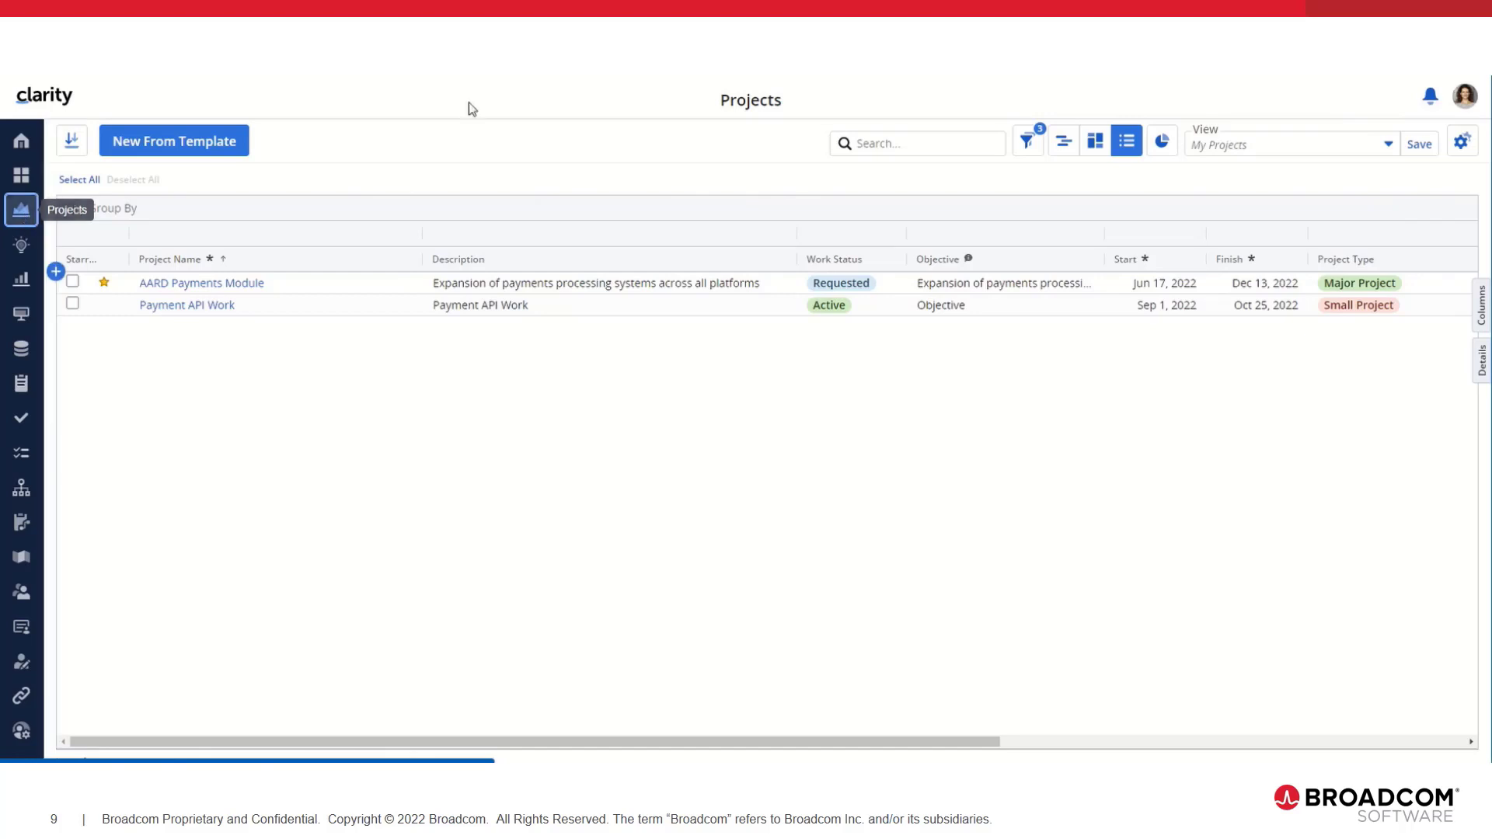
{"action": "left_click", "coordinate": [897, 141]}
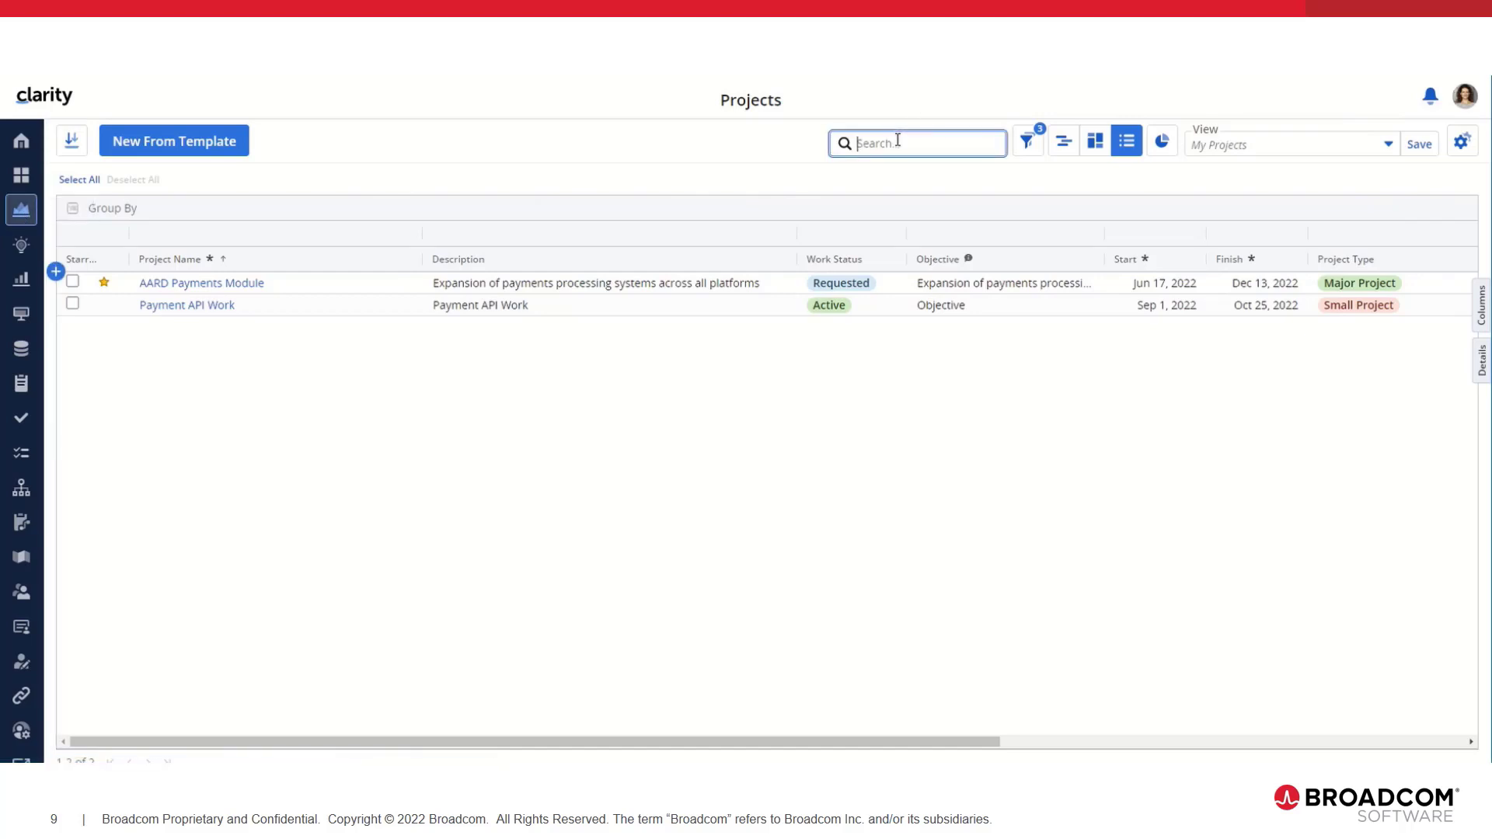
{"action": "left_click", "coordinate": [21, 488]}
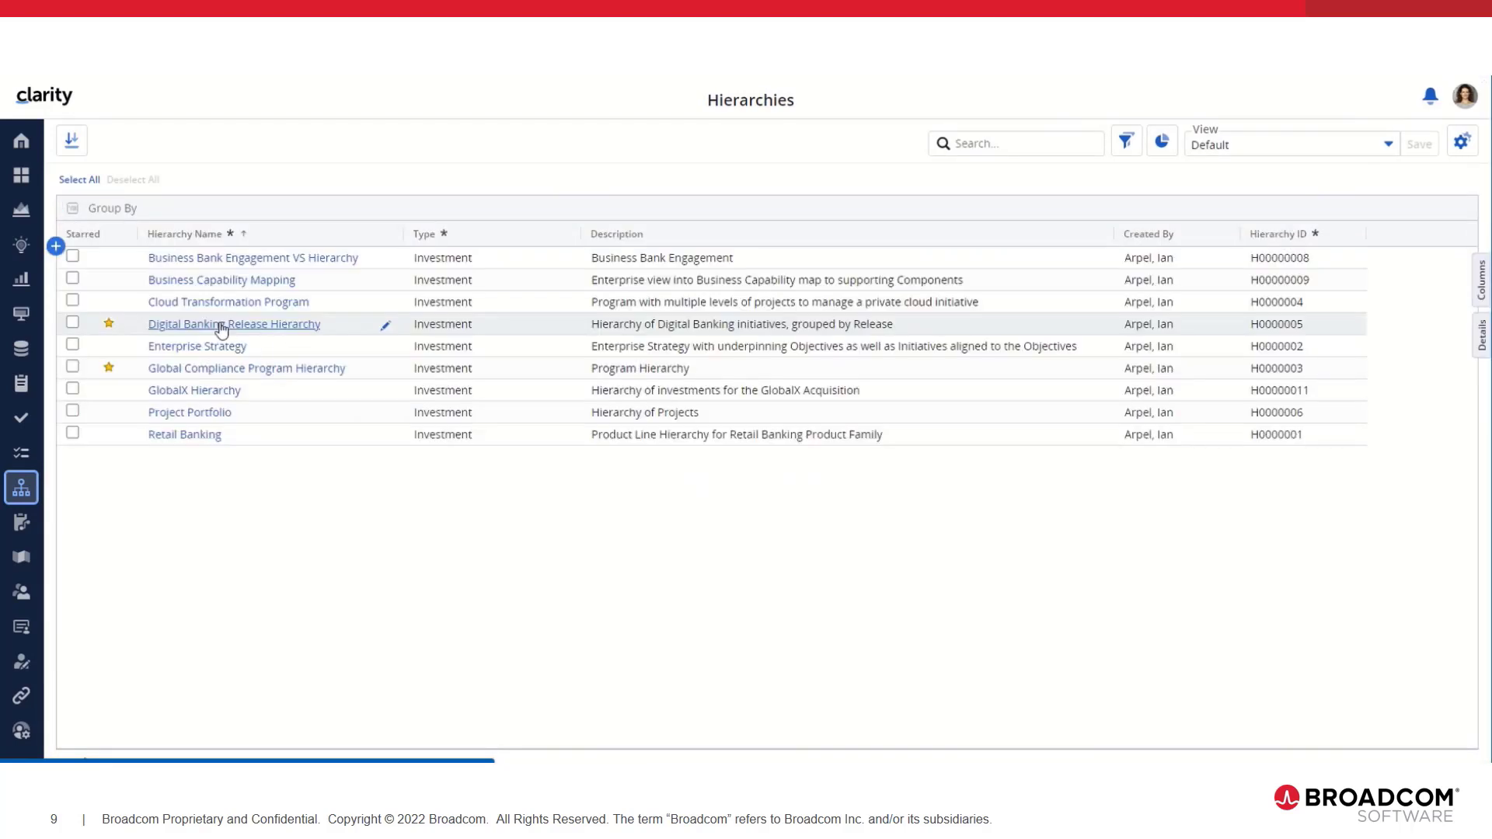
Step: View eBusiness Mobile Network tasks via Global Compliance Program Hierarchy as this user, then log out
{"action": "left_click", "coordinate": [179, 372]}
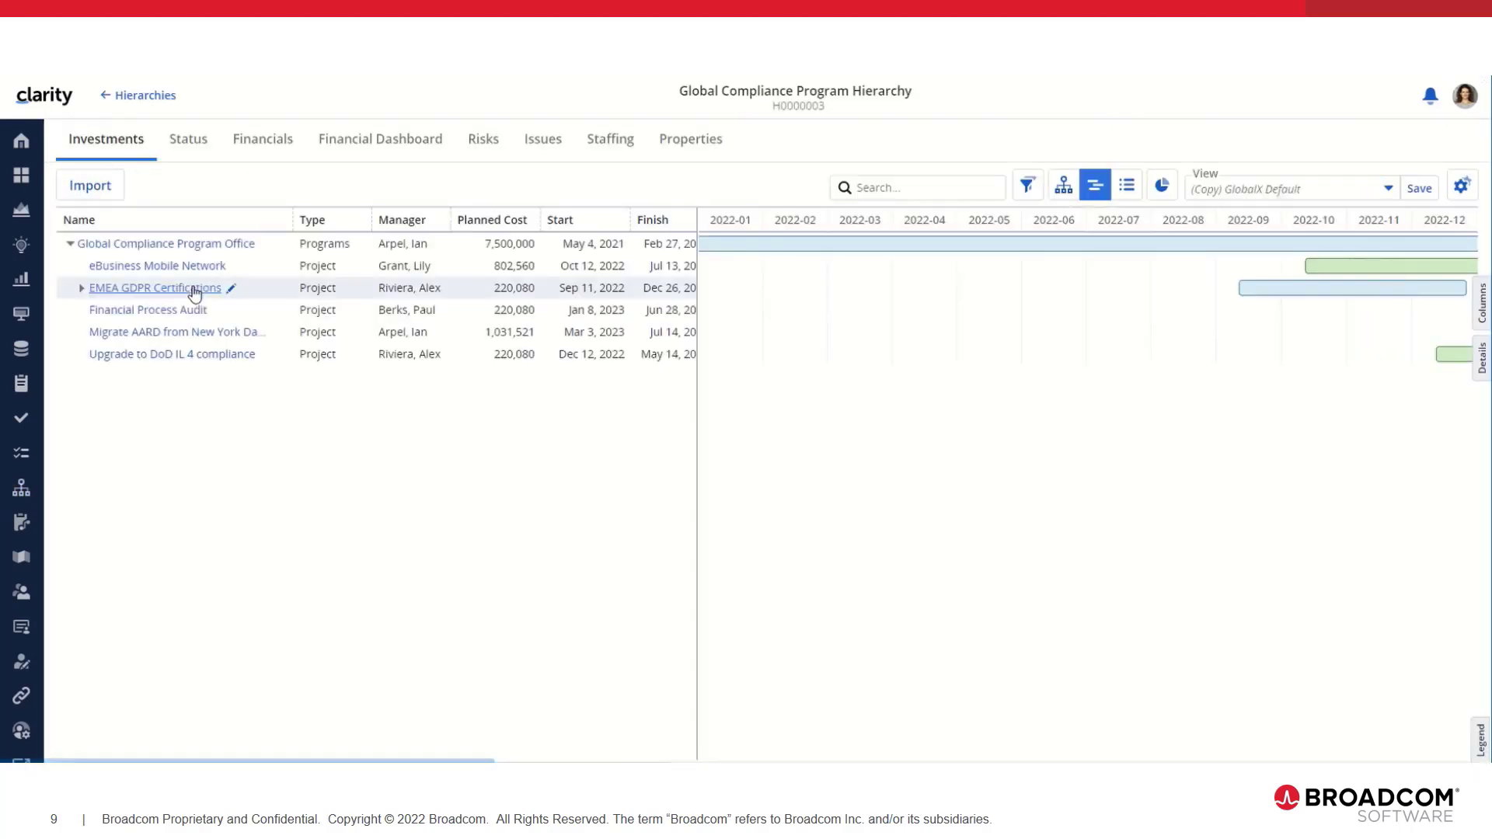
{"action": "left_click", "coordinate": [178, 268]}
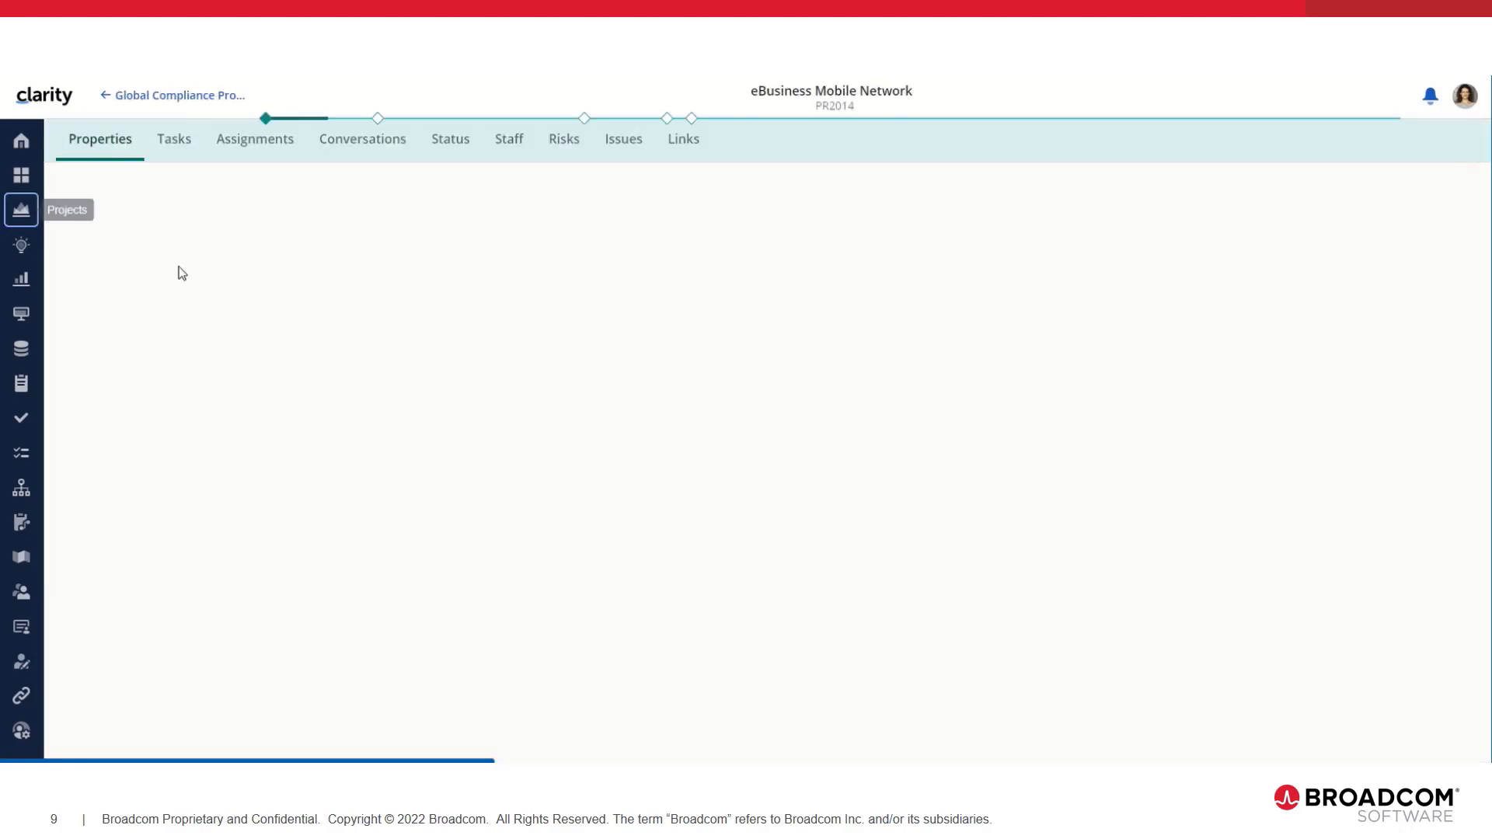
{"action": "left_click", "coordinate": [178, 145]}
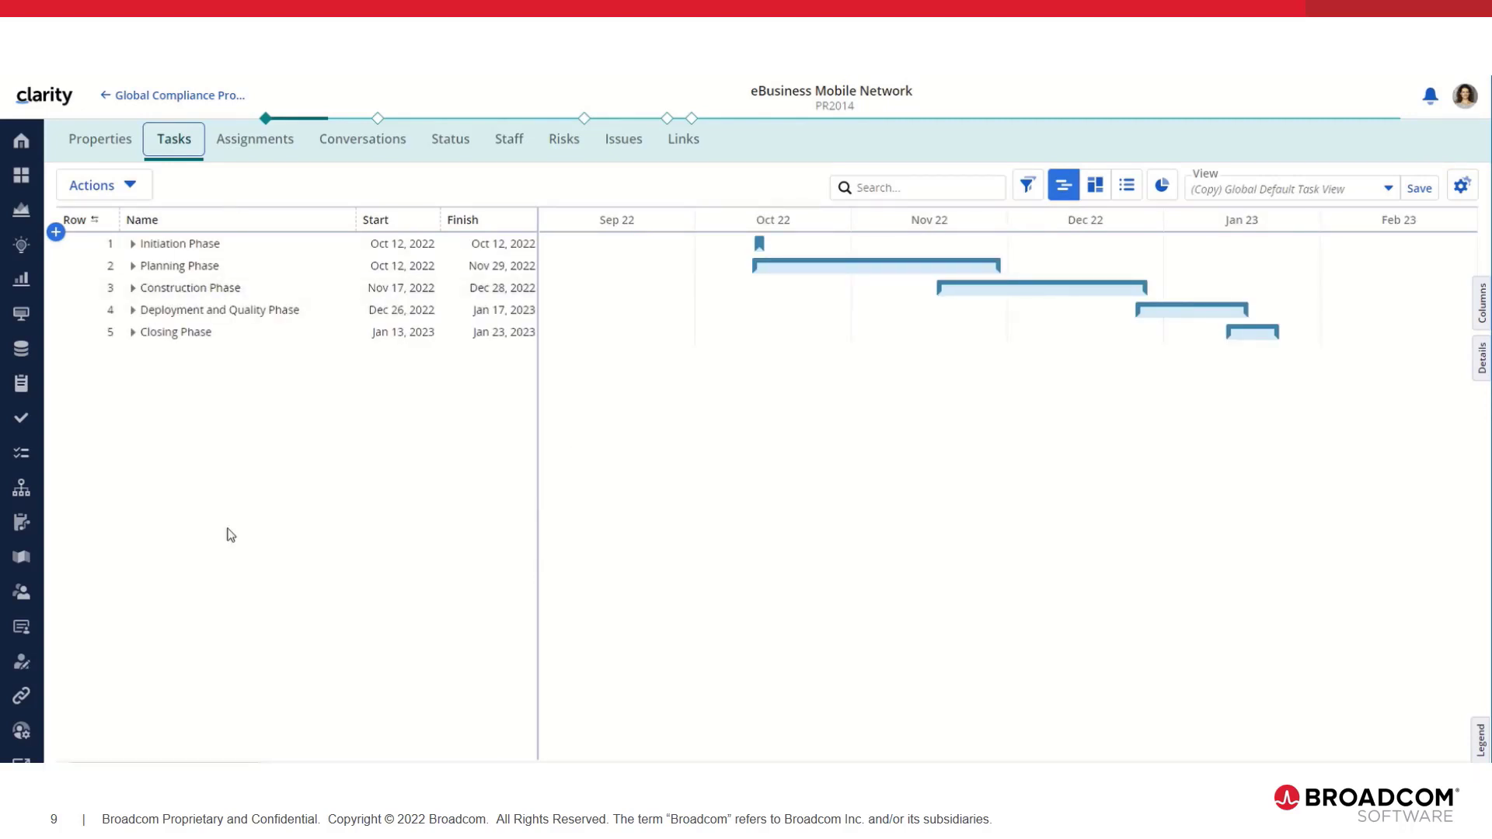
{"action": "left_click", "coordinate": [1466, 105]}
{"action": "left_click", "coordinate": [1359, 206]}
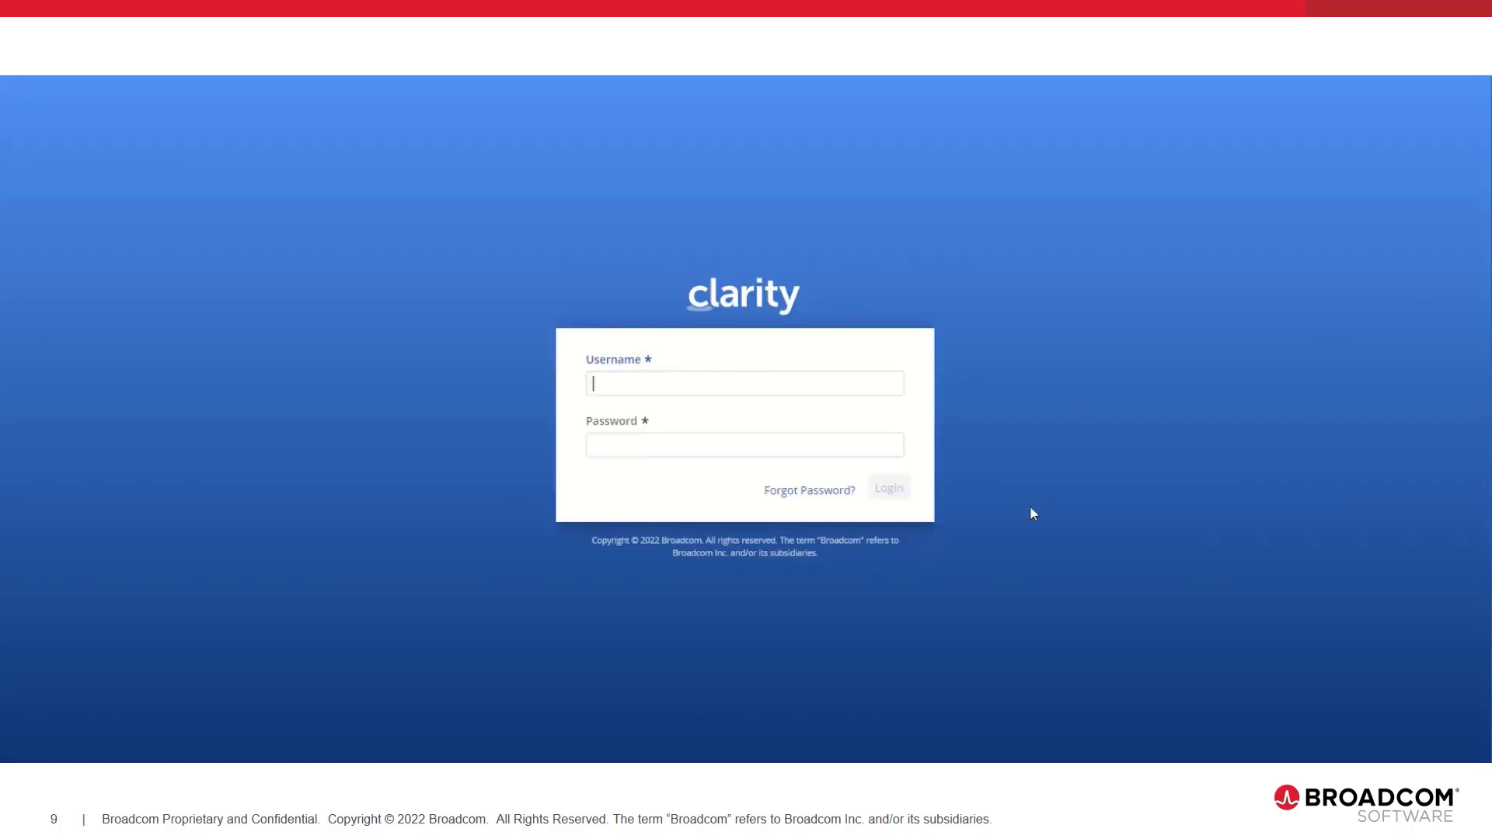